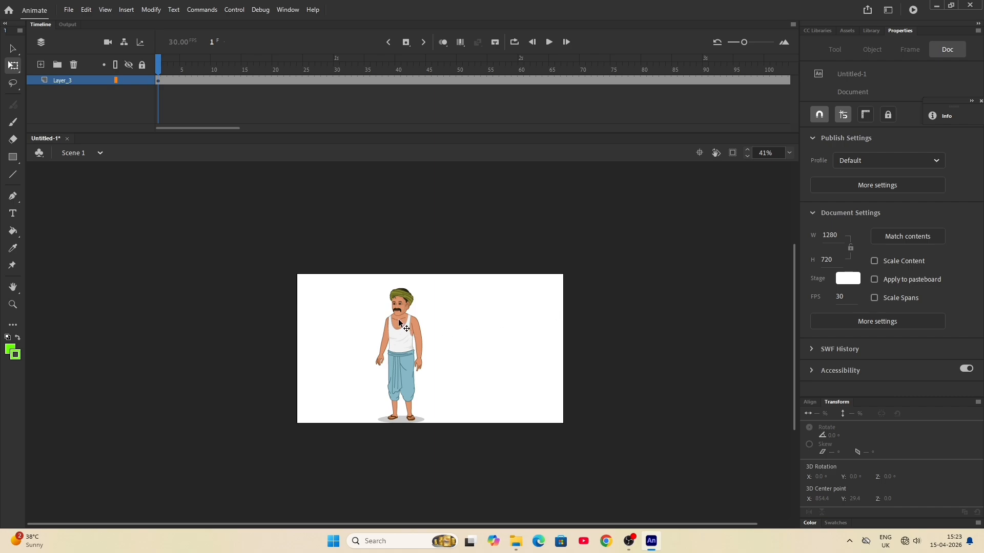
- Open the man's symbol and the face symbol nested inside it, and select the mouth instance under the moustache
{"action": "scroll", "coordinate": [397, 315], "scroll_direction": "up", "scroll_amount": 5}
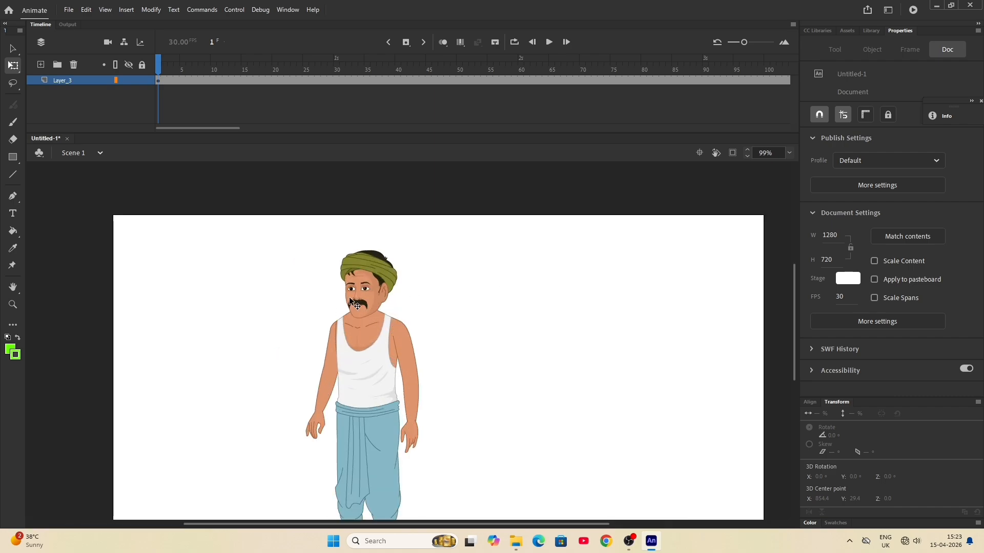
{"action": "scroll", "coordinate": [349, 298], "scroll_direction": "up", "scroll_amount": 3}
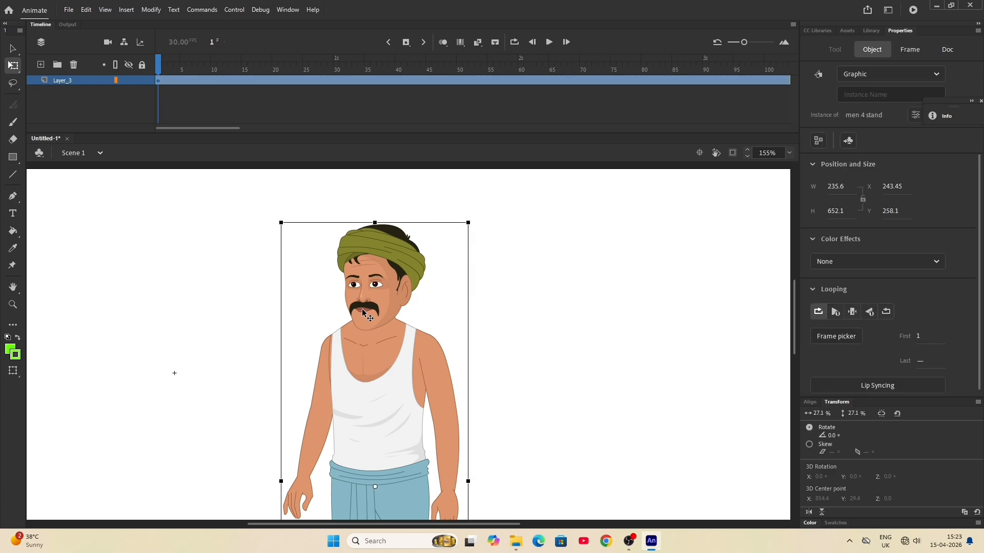
{"action": "double_click", "coordinate": [362, 312]}
{"action": "double_click", "coordinate": [362, 312]}
{"action": "left_click", "coordinate": [362, 310]}
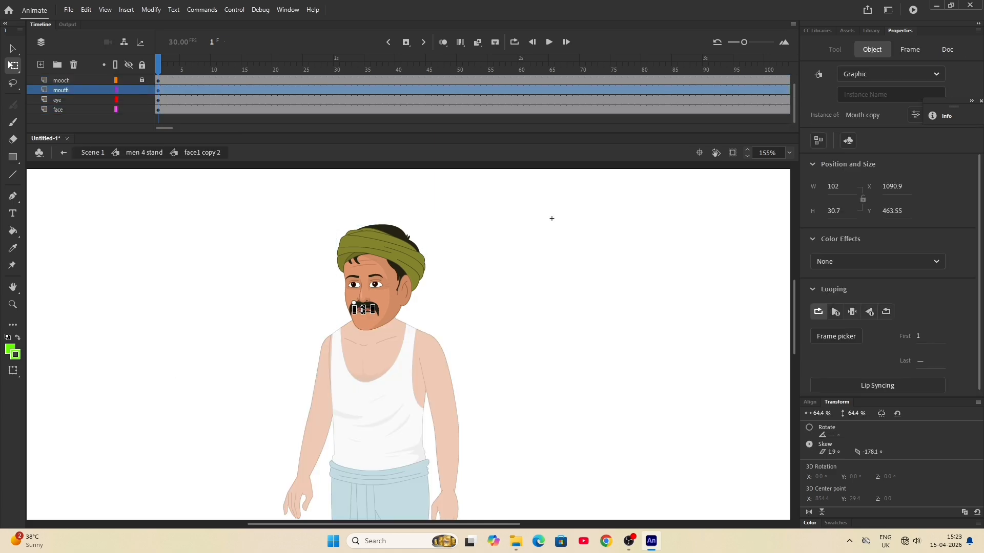
{"action": "left_click", "coordinate": [537, 315]}
{"action": "scroll", "coordinate": [371, 323], "scroll_direction": "up", "scroll_amount": 4}
{"action": "left_click", "coordinate": [350, 295]}
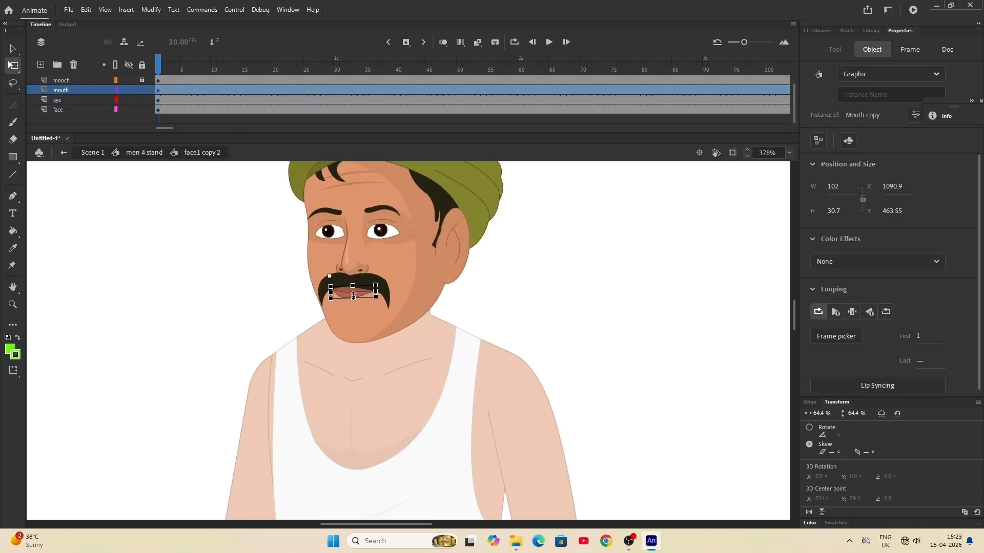
- Try single-frame looping on the mouth, set it back to loop, and return to the men 4 stand symbol
{"action": "left_click", "coordinate": [853, 312]}
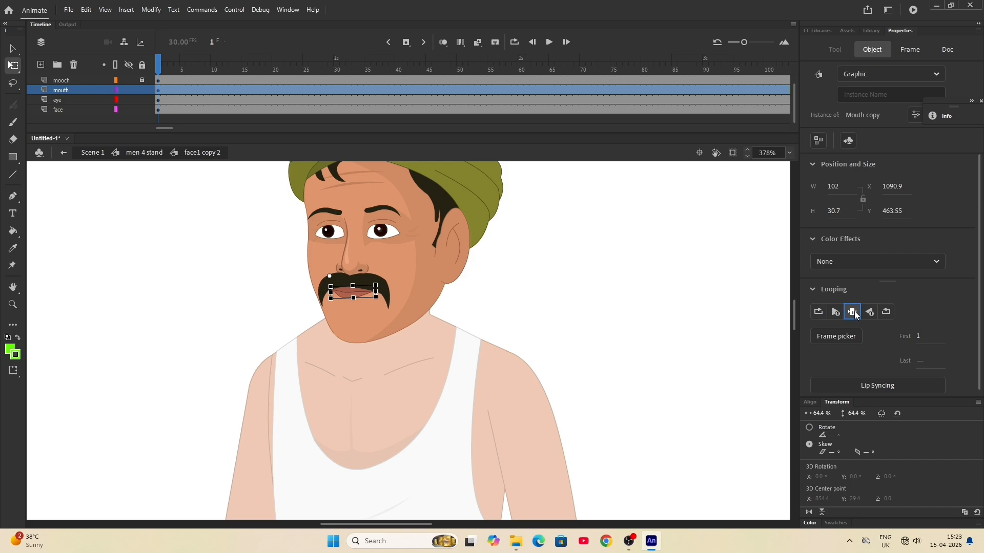
{"action": "left_click", "coordinate": [814, 312]}
{"action": "left_click", "coordinate": [552, 310]}
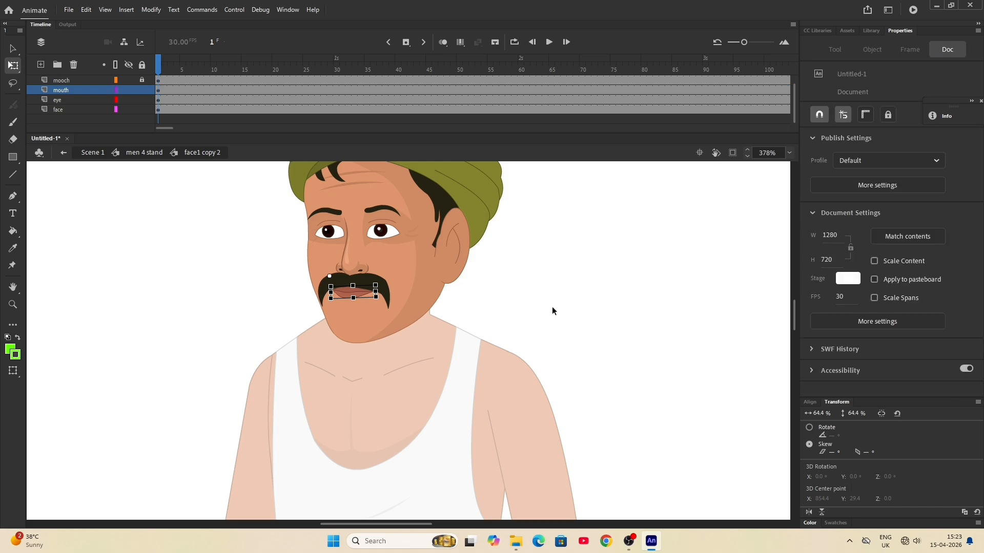
{"action": "double_click", "coordinate": [552, 310]}
{"action": "scroll", "coordinate": [595, 318], "scroll_direction": "down", "scroll_amount": 2}
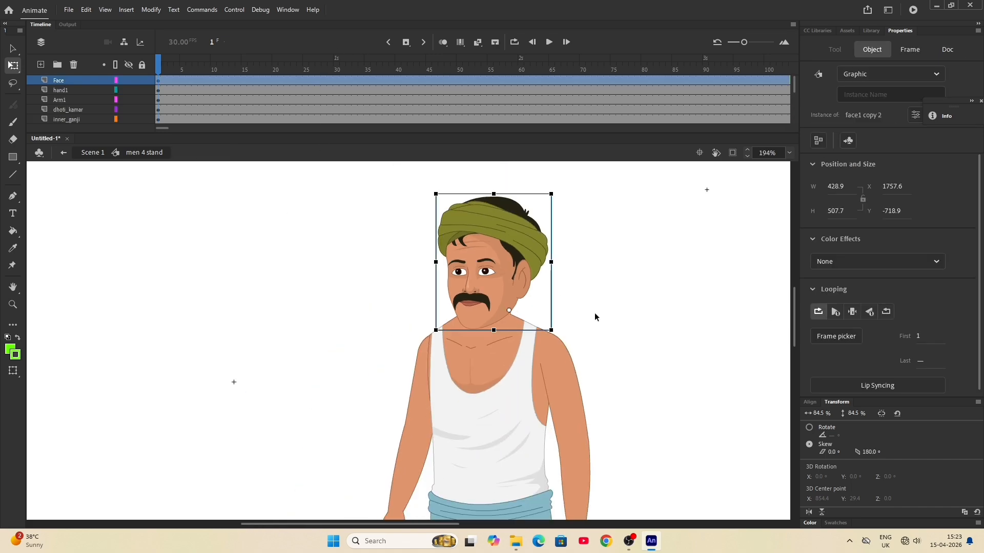
- Insert keyframes on all layers at frames 15, 45 and 30
{"action": "left_click", "coordinate": [245, 64]}
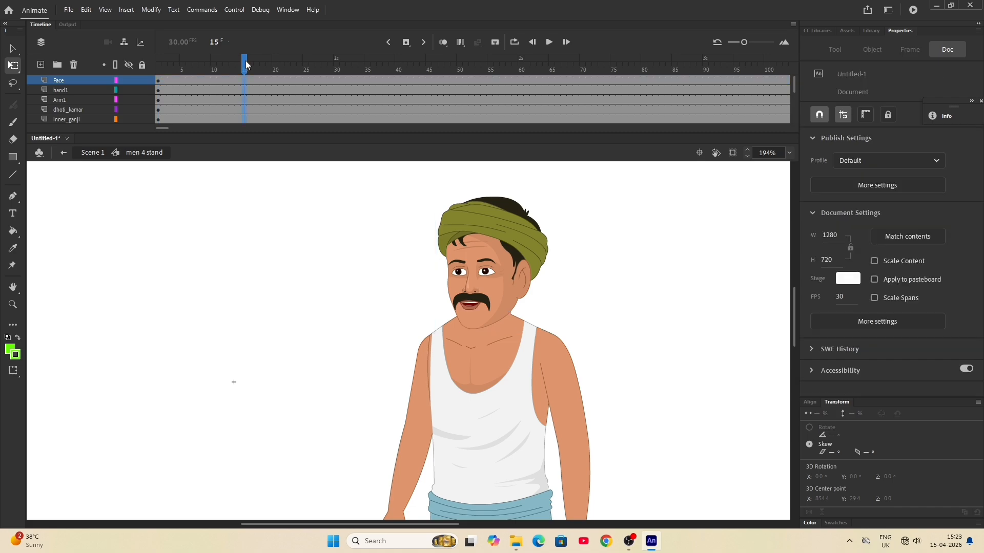
{"action": "key", "text": "F6"}
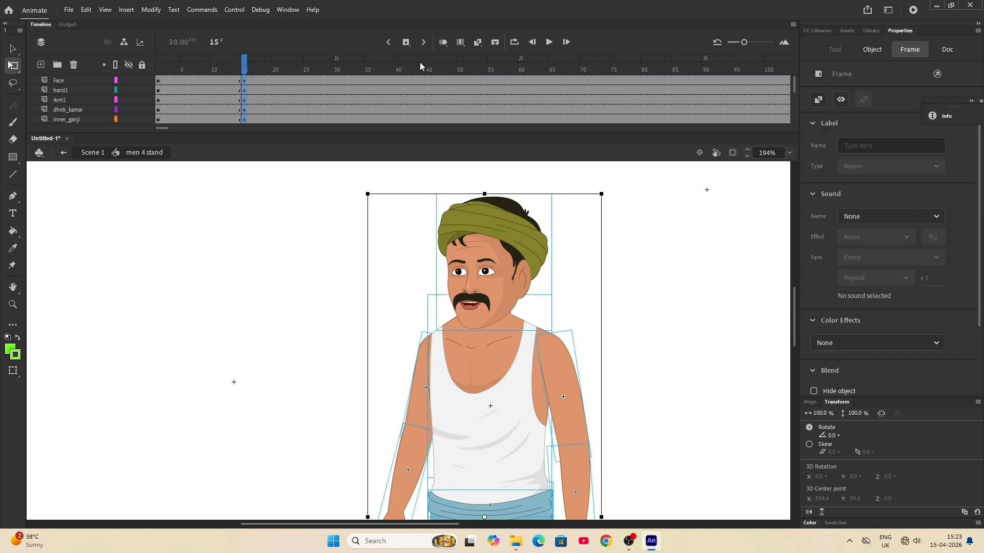
{"action": "left_click", "coordinate": [429, 67]}
{"action": "key", "text": "F6"}
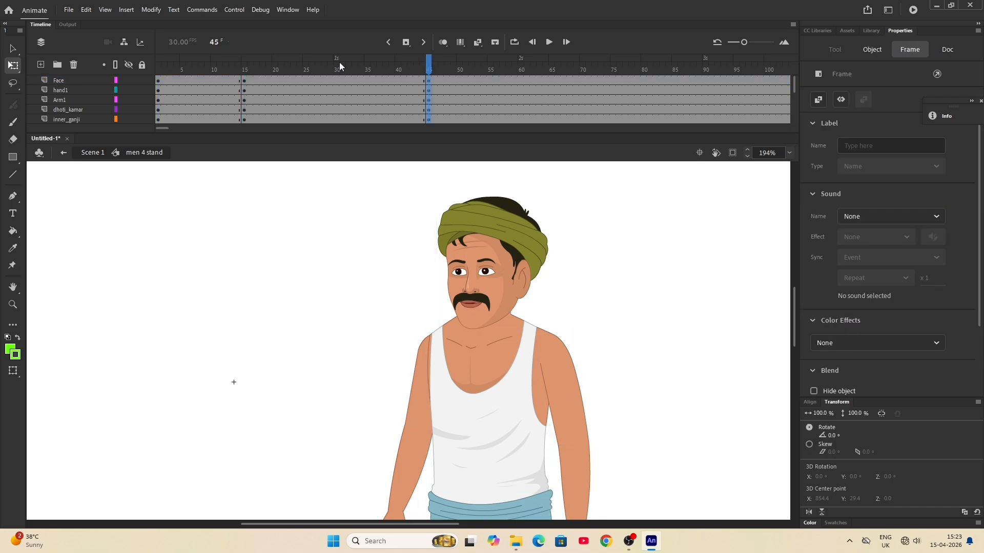
{"action": "left_click", "coordinate": [337, 65]}
{"action": "key", "text": "F6"}
- Select all body parts at frame 30 and squash the figure slightly downward from the head
{"action": "key", "text": "ctrl+a"}
{"action": "scroll", "coordinate": [436, 203], "scroll_direction": "down", "scroll_amount": 3}
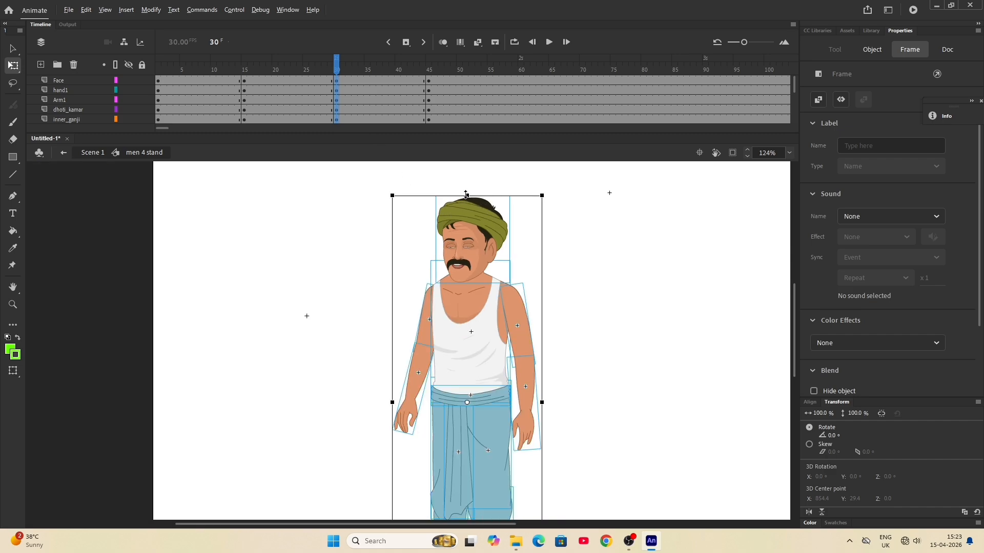
{"action": "left_click_drag", "start_coordinate": [466, 196], "coordinate": [467, 200]}
- Create classic tweens on all layers between frames 15, 30 and 45, and scrub through the movement
{"action": "left_click_drag", "start_coordinate": [261, 82], "coordinate": [400, 165]}
{"action": "right_click", "coordinate": [379, 91]}
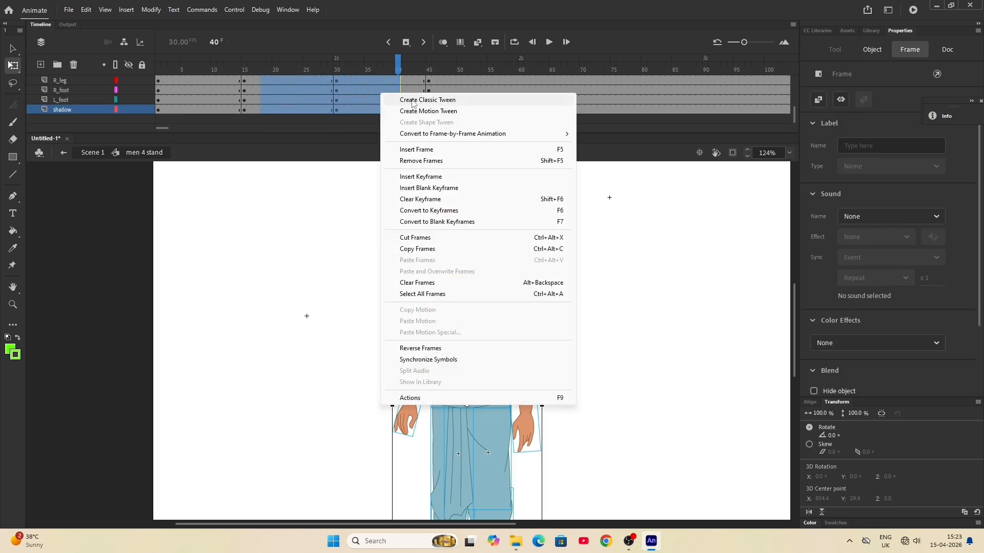
{"action": "left_click", "coordinate": [411, 99]}
{"action": "left_click_drag", "start_coordinate": [396, 60], "coordinate": [195, 53]}
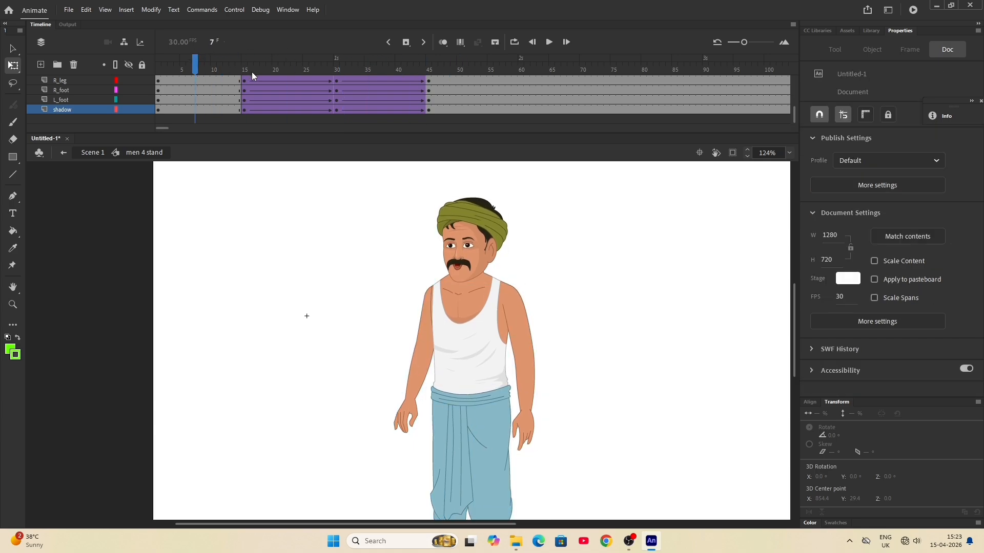
- Duplicate the tweened frames 15 to 45 of all layers so that the copy starts at frame 114
{"action": "scroll", "coordinate": [246, 81], "scroll_direction": "up", "scroll_amount": 5}
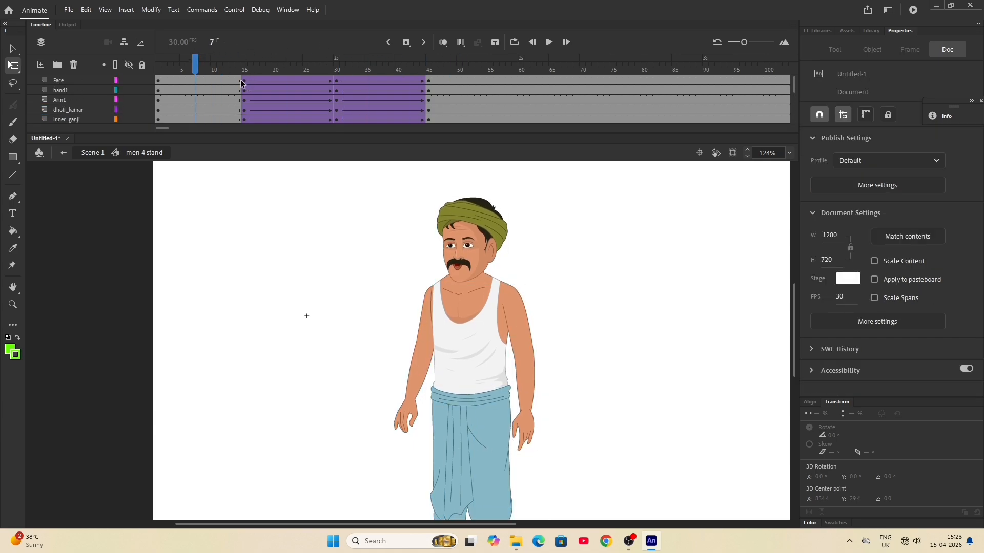
{"action": "left_click_drag", "start_coordinate": [243, 85], "coordinate": [429, 150]}
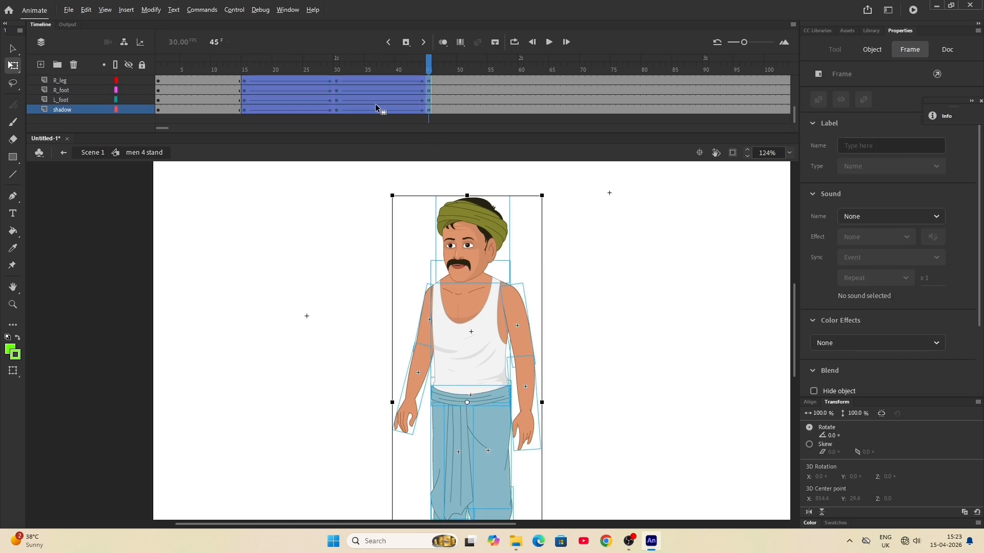
{"action": "left_click_drag", "start_coordinate": [375, 106], "coordinate": [668, 90]}
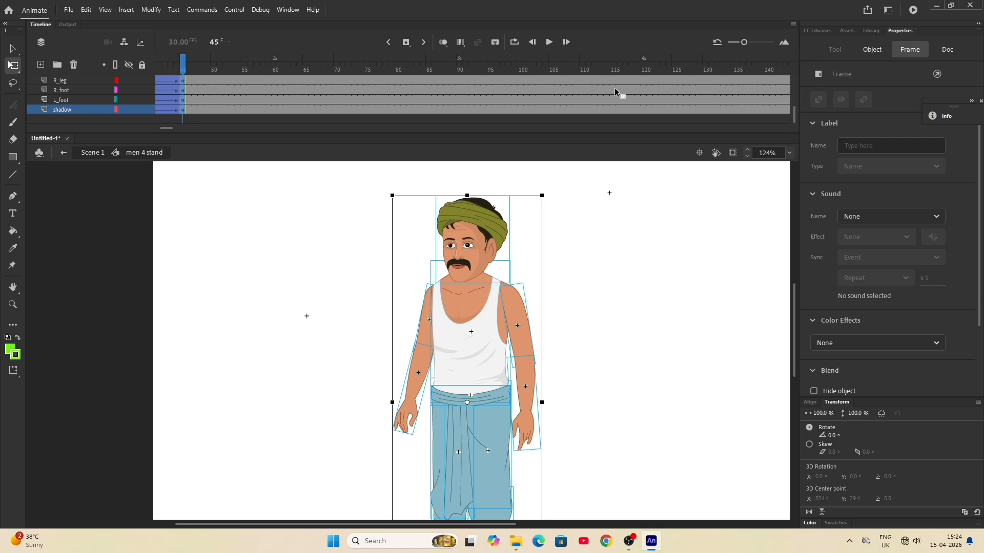
{"action": "left_click_drag", "start_coordinate": [613, 88], "coordinate": [614, 87]}
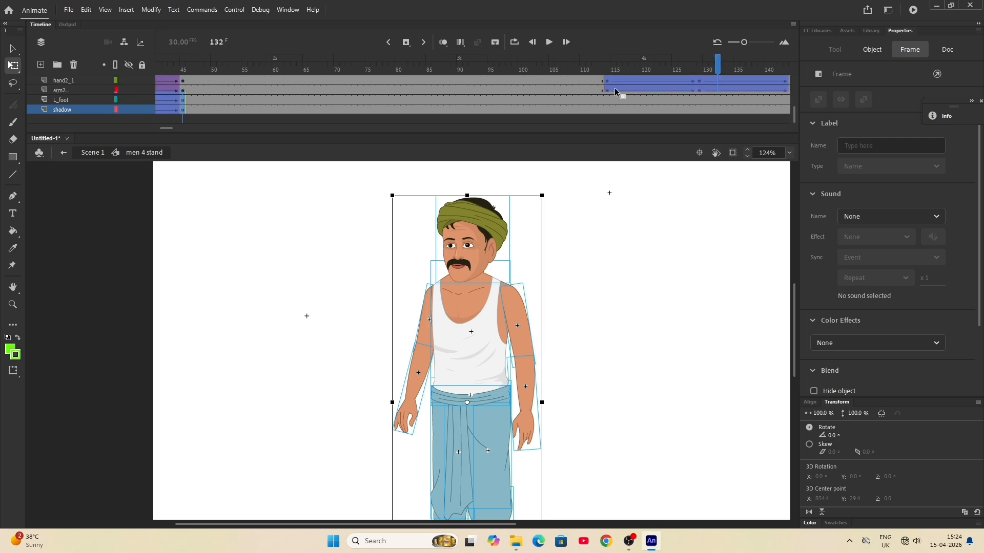
{"action": "scroll", "coordinate": [613, 87], "scroll_direction": "up", "scroll_amount": 5}
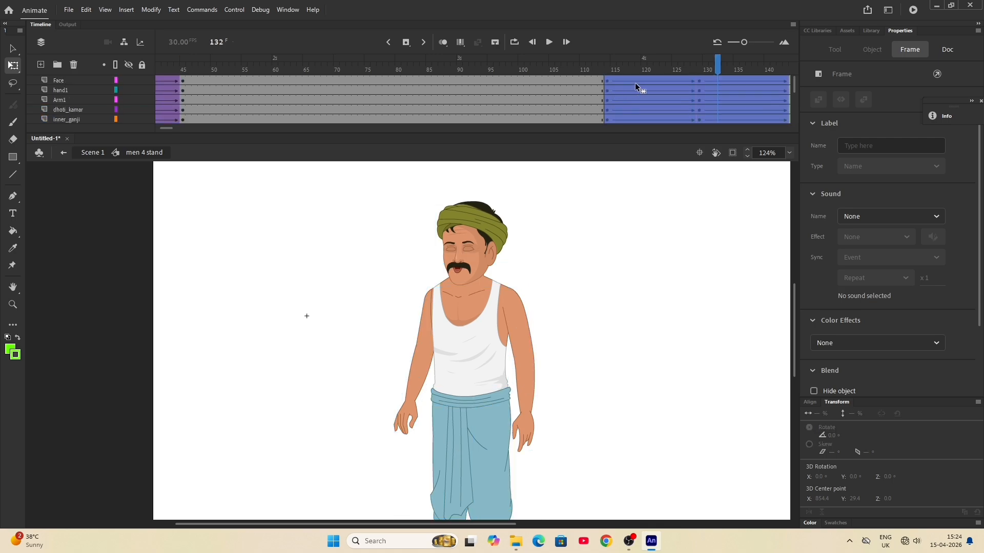
{"action": "left_click_drag", "start_coordinate": [717, 62], "coordinate": [232, 63]}
- Insert keyframes on all layers at frame 80
{"action": "left_click", "coordinate": [387, 55]}
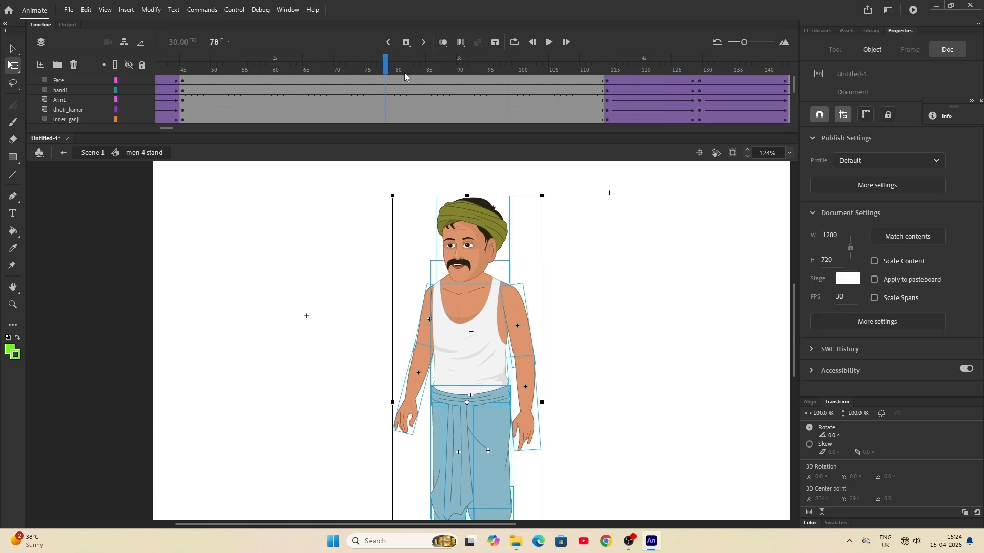
{"action": "left_click", "coordinate": [400, 70]}
{"action": "key", "text": "F6"}
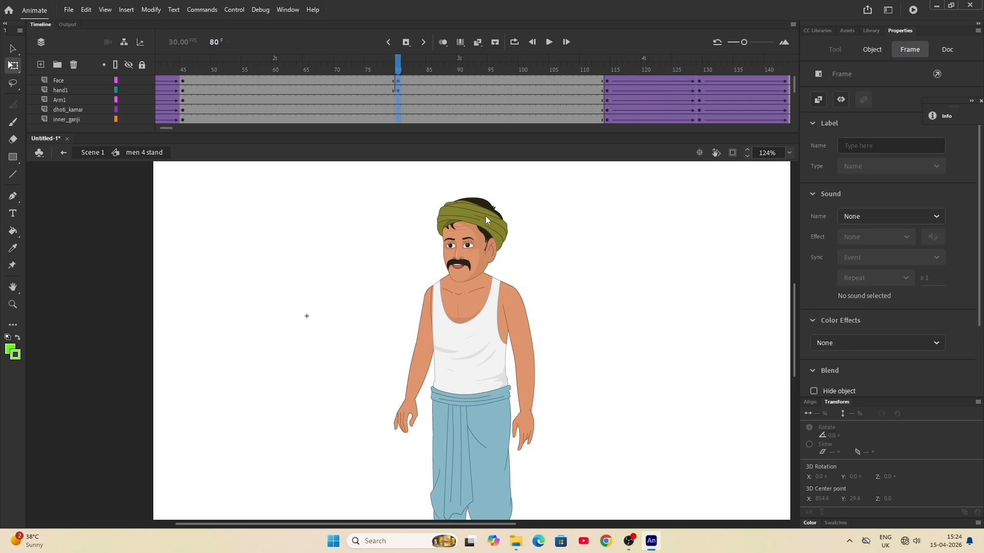
{"action": "left_click", "coordinate": [584, 287]}
- Rotate the forearm on the hand2_1 layer upward about the elbow at frame 80
{"action": "left_click", "coordinate": [412, 396]}
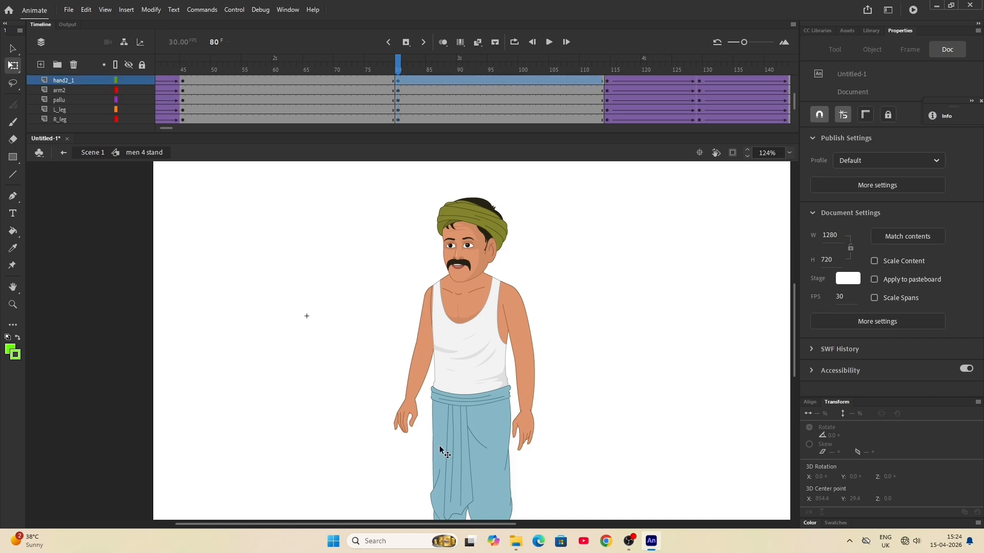
{"action": "left_click_drag", "start_coordinate": [417, 445], "coordinate": [335, 323]}
{"action": "scroll", "coordinate": [423, 348], "scroll_direction": "up", "scroll_amount": 3}
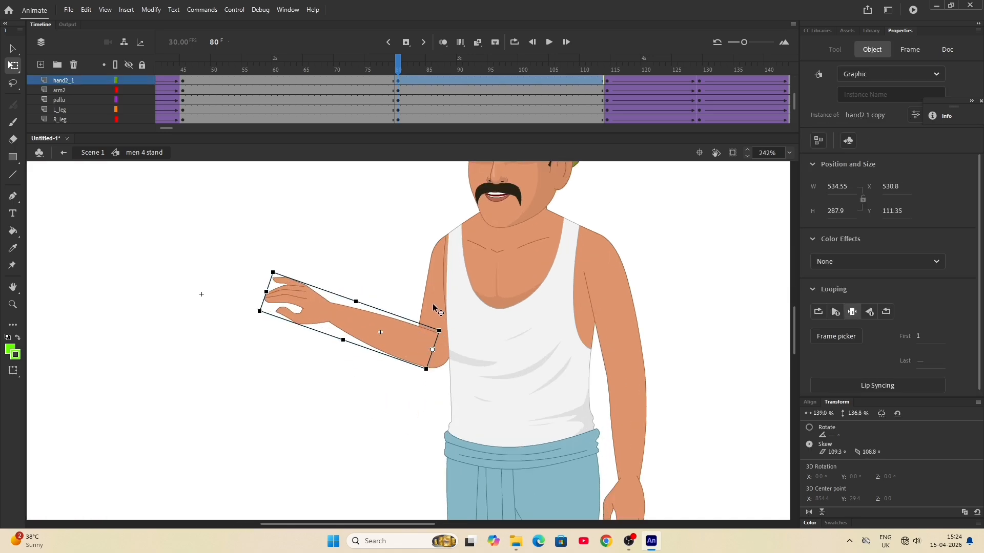
- Select the upper arm with the forearm, move their pivot to the shoulder, and rotate the arm slightly outward
{"action": "left_click", "coordinate": [435, 309]}
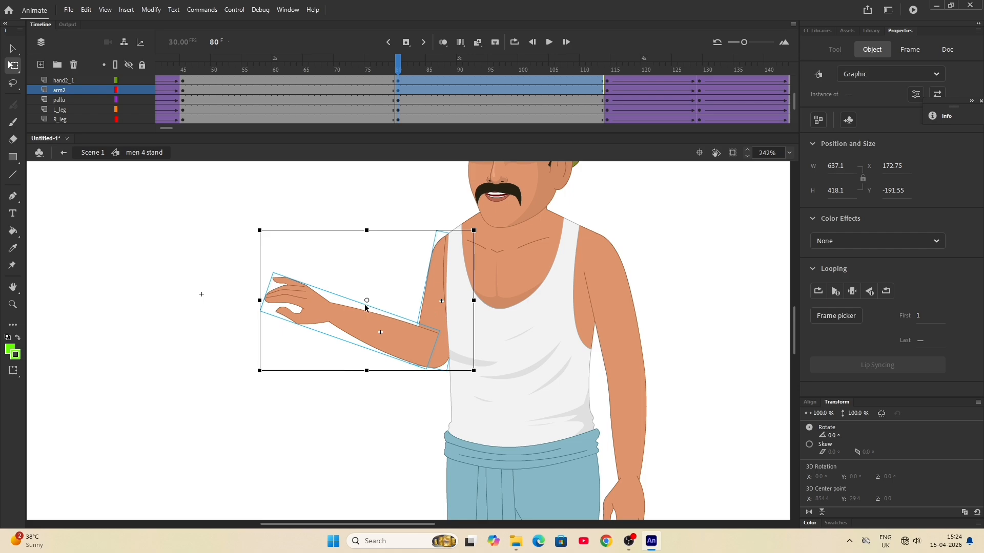
{"action": "left_click_drag", "start_coordinate": [392, 296], "coordinate": [450, 240]}
{"action": "left_click_drag", "start_coordinate": [481, 378], "coordinate": [466, 386]}
- Lower the raised forearm slightly and set its first looping frame to 3 for an open palm
{"action": "left_click", "coordinate": [330, 294]}
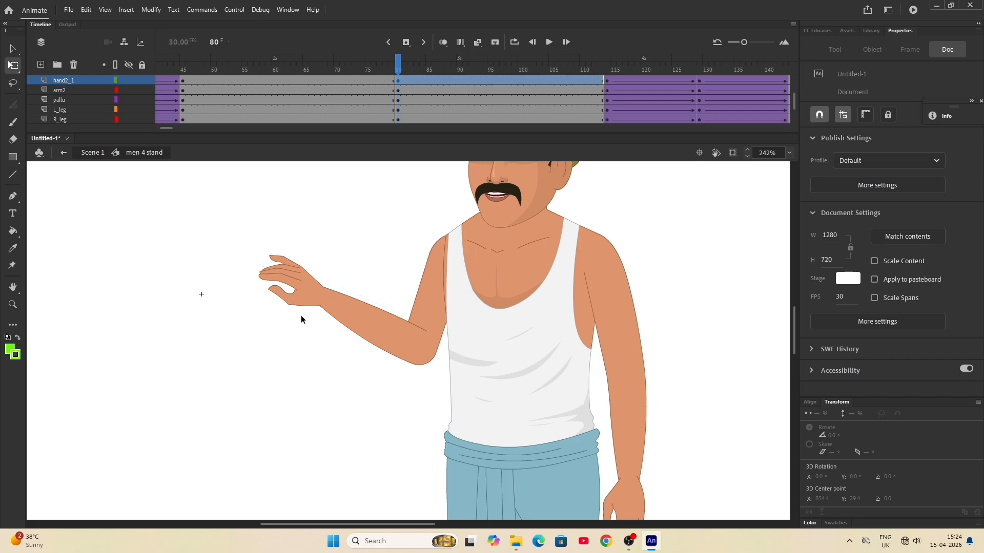
{"action": "left_click_drag", "start_coordinate": [241, 298], "coordinate": [223, 338]}
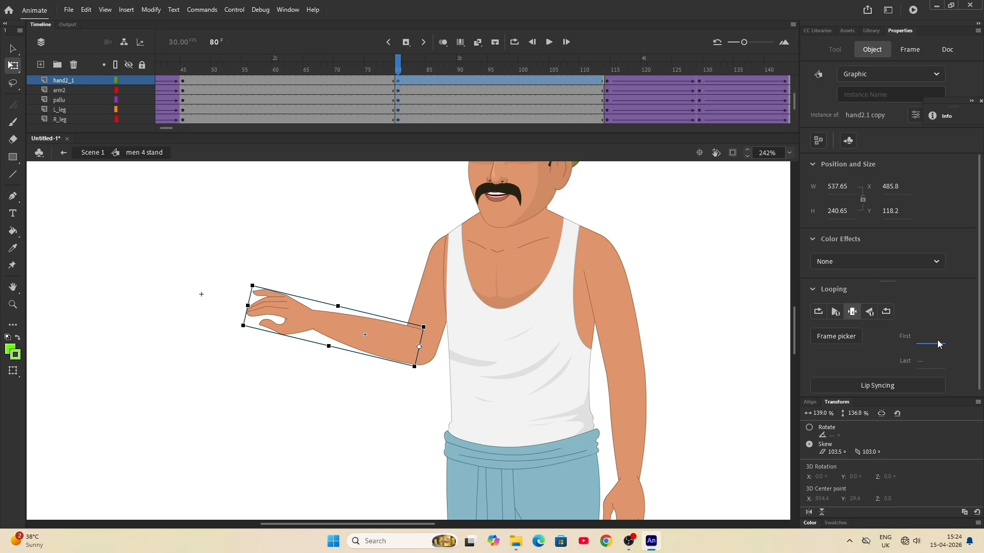
{"action": "key", "text": "Return"}
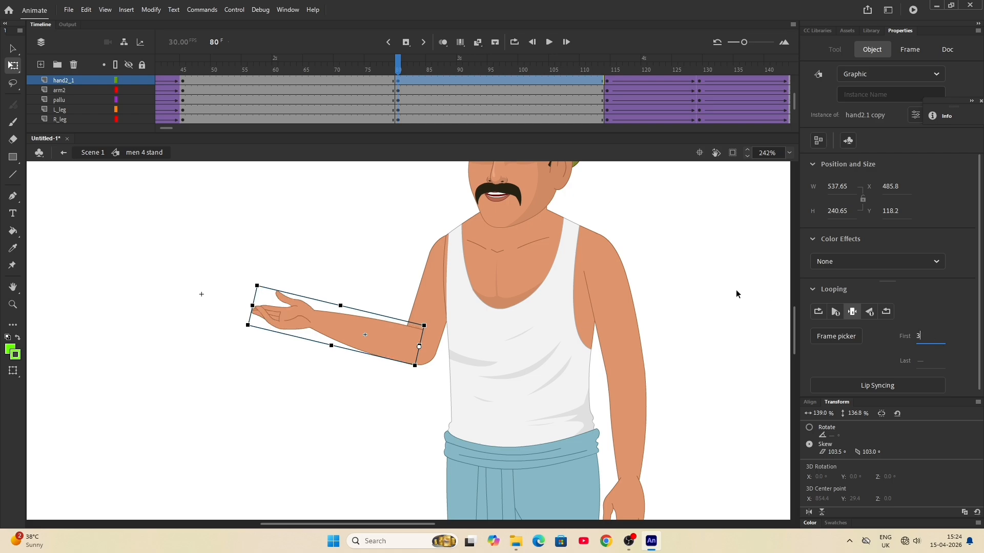
- Examine the hand poses stored on the frames of the hand2.1 copy symbol and return to men 4 stand
{"action": "double_click", "coordinate": [285, 328]}
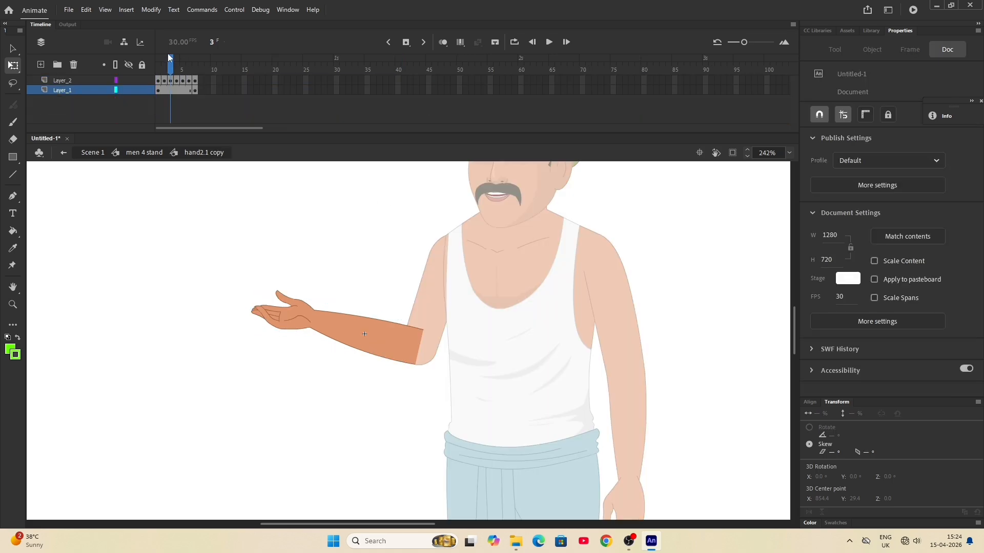
{"action": "mouse_move", "coordinate": [174, 67]}
{"action": "left_mouse_down"}
{"action": "mouse_move", "coordinate": [158, 65]}
{"action": "mouse_move", "coordinate": [215, 56]}
{"action": "mouse_move", "coordinate": [151, 56]}
{"action": "left_mouse_up"}
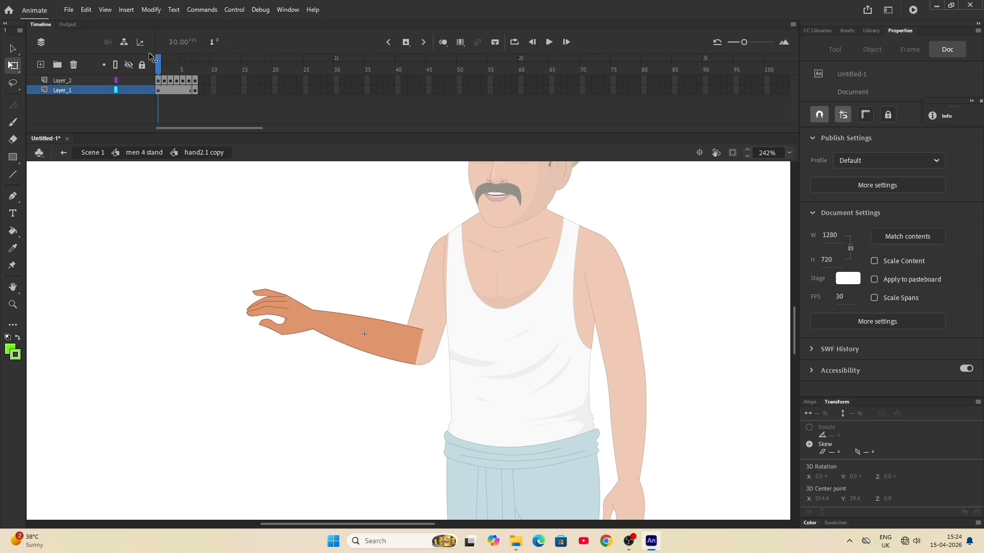
{"action": "double_click", "coordinate": [215, 294]}
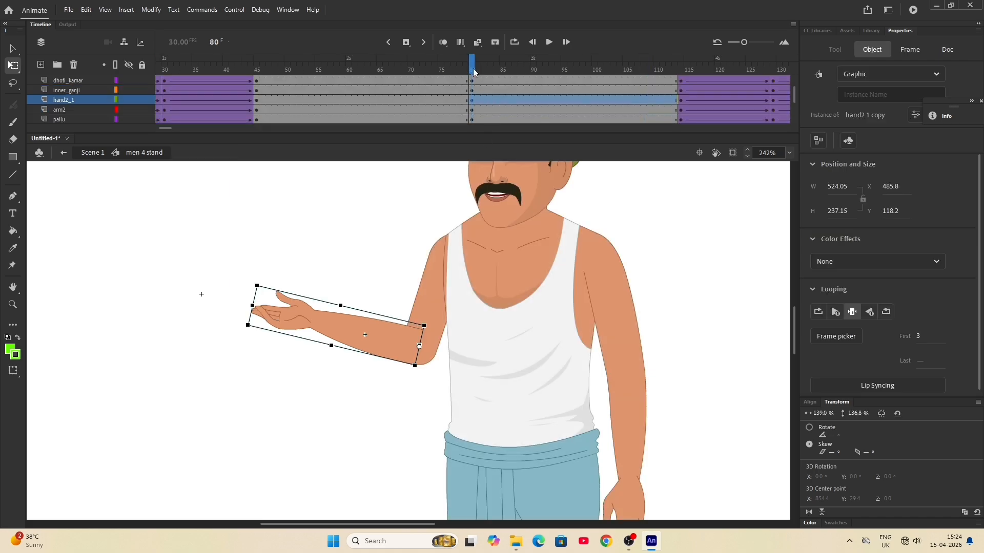
- Insert keyframes on all layers at frame 64, before the raised-arm pose
{"action": "mouse_move", "coordinate": [473, 71]}
{"action": "left_mouse_down"}
{"action": "mouse_move", "coordinate": [364, 64]}
{"action": "mouse_move", "coordinate": [553, 64]}
{"action": "mouse_move", "coordinate": [364, 61]}
{"action": "left_mouse_up"}
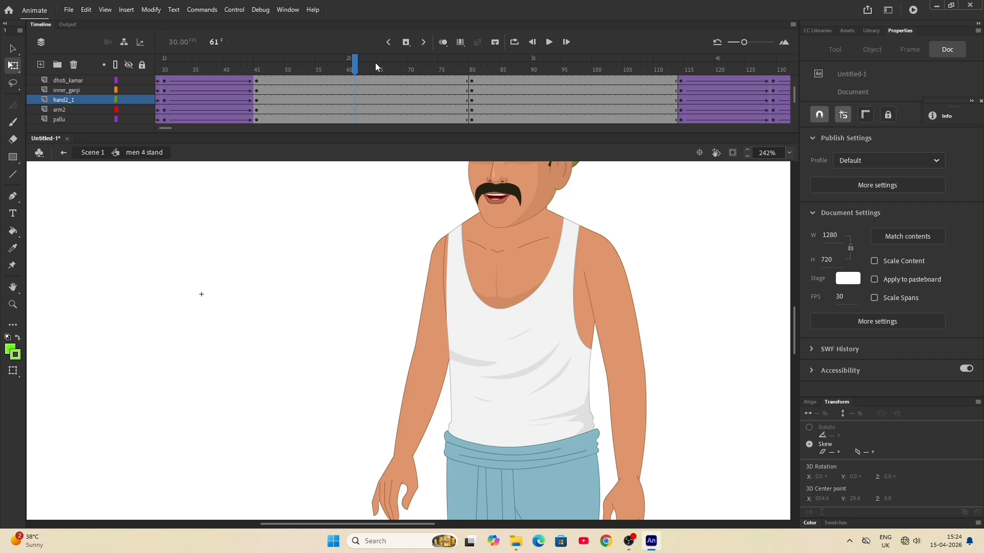
{"action": "left_click", "coordinate": [376, 66]}
{"action": "key", "text": "F6"}
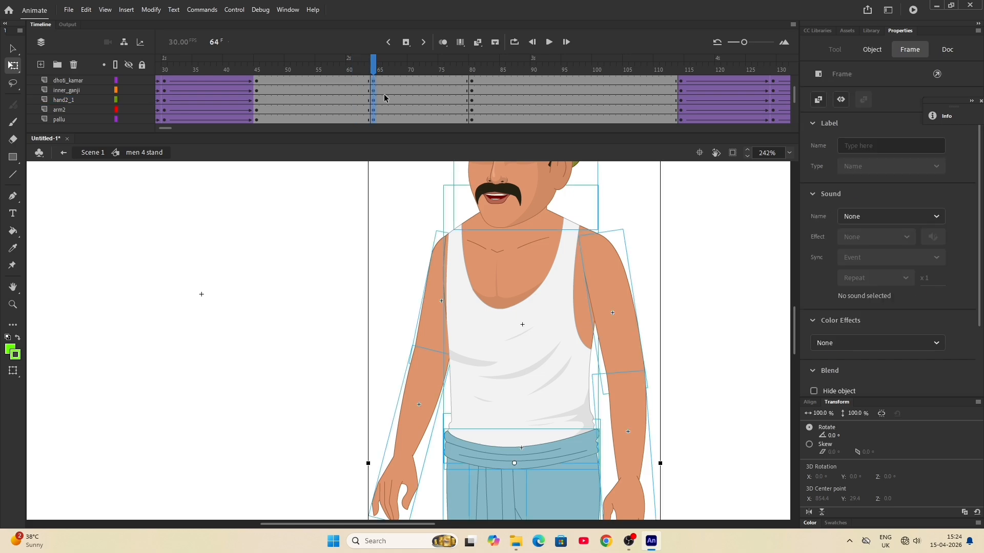
- Create classic tweens on all layers between frames 64 and 80
{"action": "left_click_drag", "start_coordinate": [386, 81], "coordinate": [442, 162]}
{"action": "right_click", "coordinate": [425, 101]}
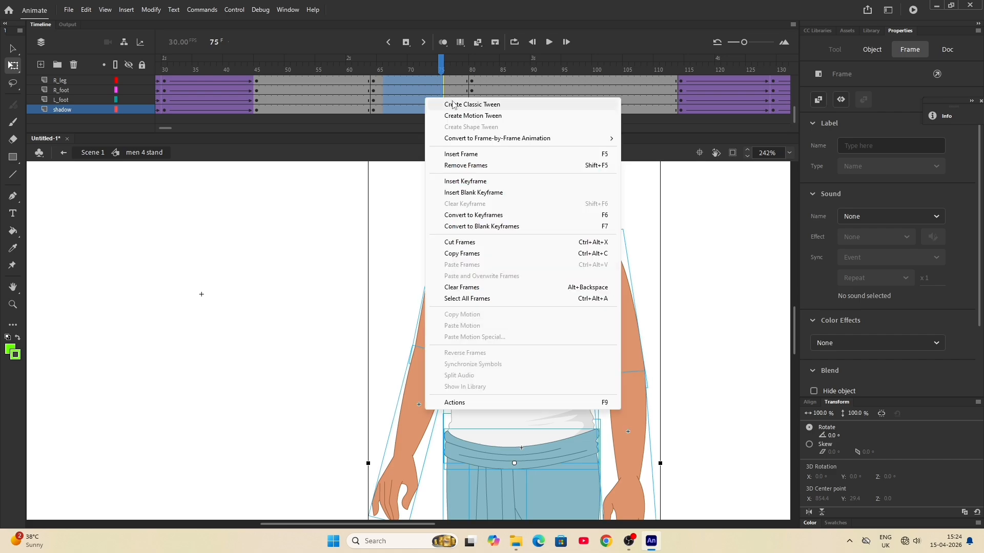
{"action": "left_click", "coordinate": [461, 102]}
- Play back the animation to check the arm movement, and return to frame 1 with the whole figure in view
{"action": "key", "text": "Return"}
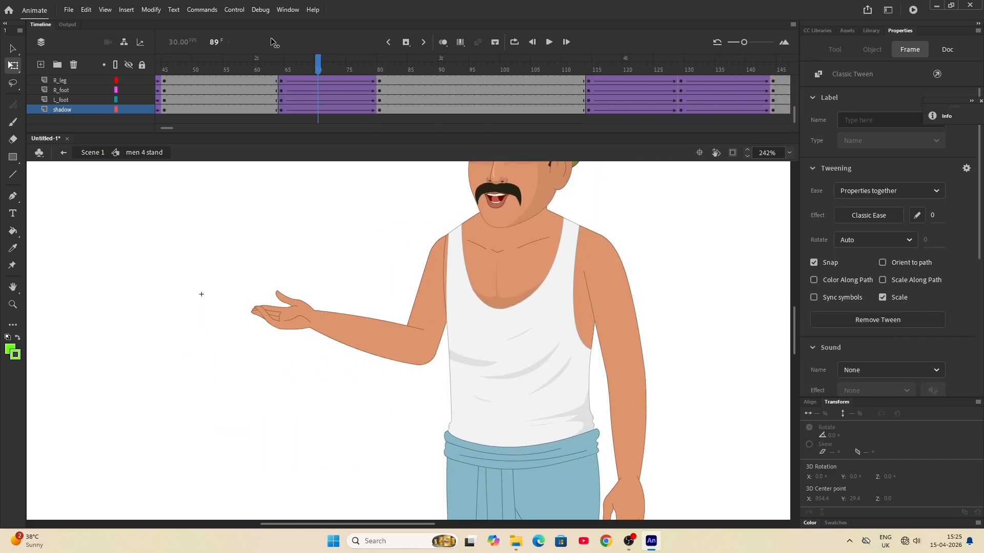
{"action": "key", "text": "comma"}
{"action": "key", "text": "comma"}
{"action": "key", "text": "comma"}
{"action": "key", "text": "comma"}
{"action": "key", "text": "comma"}
{"action": "key", "text": "comma"}
{"action": "key", "text": "comma"}
{"action": "key", "text": "comma"}
{"action": "key", "text": "comma"}
{"action": "key", "text": "comma"}
{"action": "key", "text": "comma"}
{"action": "key", "text": "comma"}
{"action": "key", "text": "comma"}
{"action": "key", "text": "comma"}
{"action": "key", "text": "comma"}
{"action": "key", "text": "comma"}
{"action": "key", "text": "comma"}
{"action": "key", "text": "comma"}
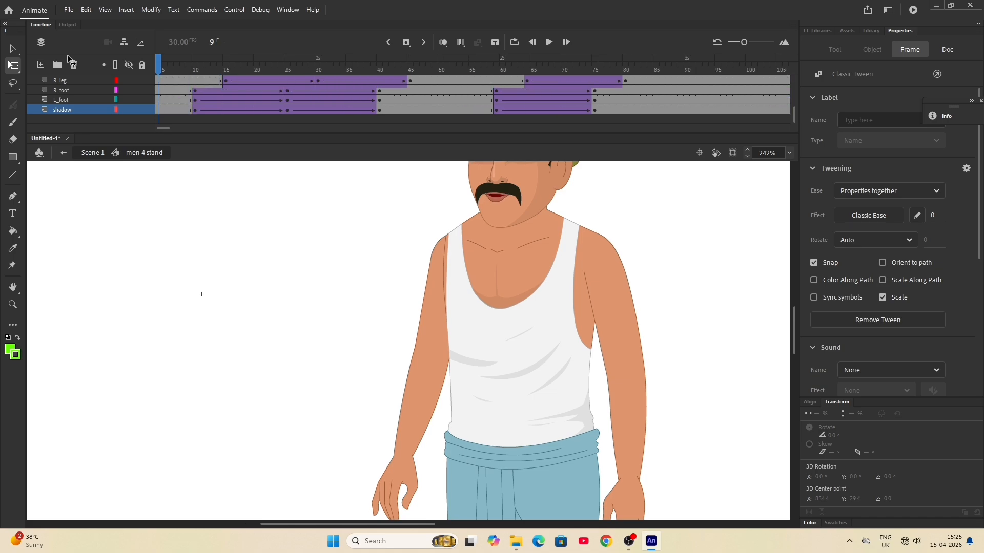
{"action": "left_click", "coordinate": [282, 272]}
{"action": "scroll", "coordinate": [349, 319], "scroll_direction": "down", "scroll_amount": 5}
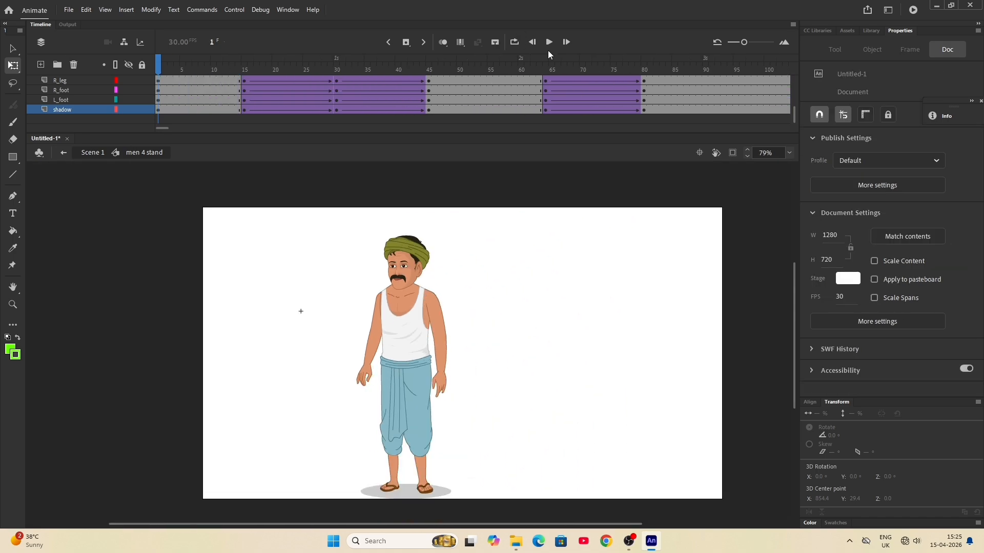
- Duplicate the tweened body-movement frames 114 to 144 on all layers, placing the copy from frame 232 onwards
{"action": "left_click", "coordinate": [548, 42]}
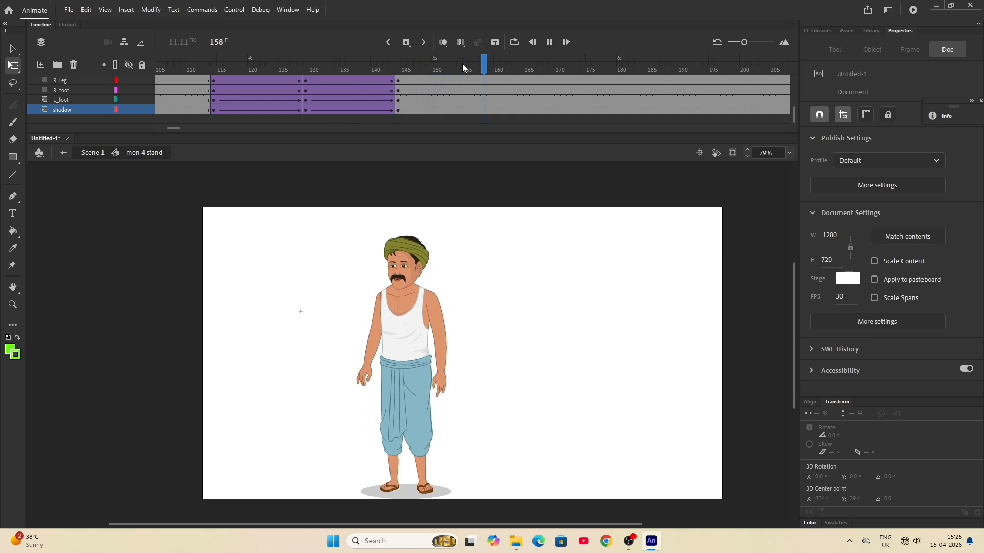
{"action": "left_click_drag", "start_coordinate": [462, 64], "coordinate": [202, 66]}
{"action": "scroll", "coordinate": [216, 82], "scroll_direction": "up", "scroll_amount": 2}
{"action": "scroll", "coordinate": [215, 82], "scroll_direction": "up", "scroll_amount": 2}
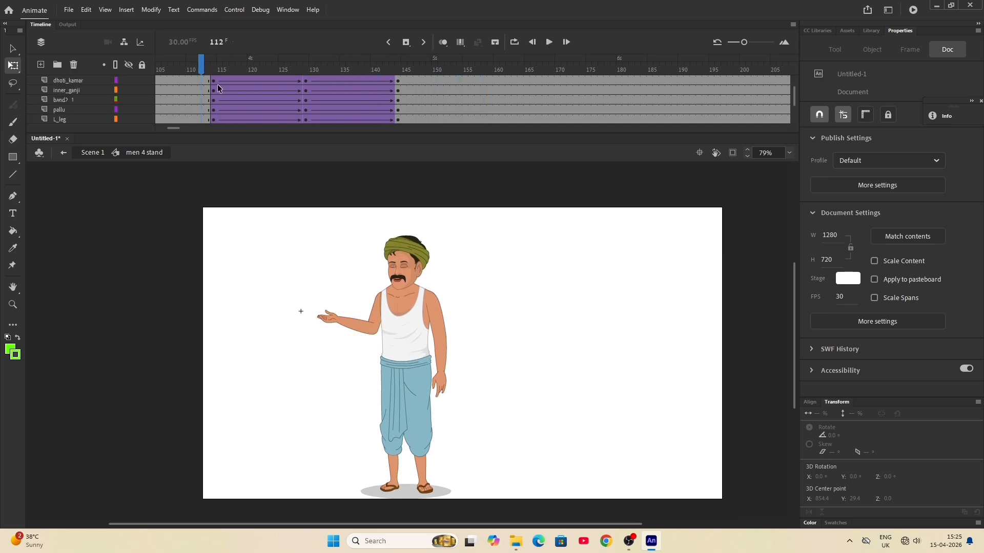
{"action": "left_click_drag", "start_coordinate": [216, 82], "coordinate": [398, 168]}
{"action": "left_click_drag", "start_coordinate": [333, 93], "coordinate": [765, 90]}
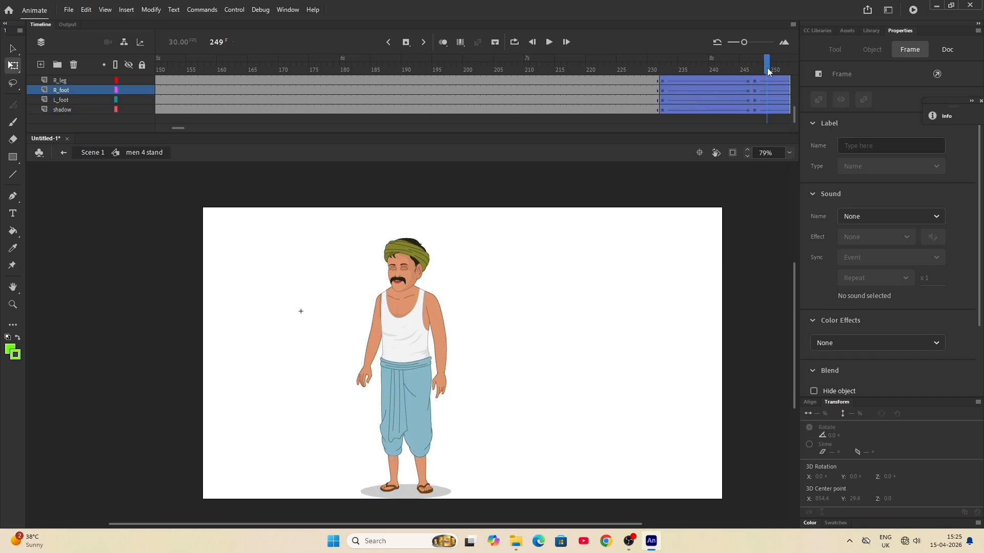
- Insert keyframes on all layers at frame 189, between the two body-movement sections
{"action": "left_click_drag", "start_coordinate": [767, 68], "coordinate": [397, 59]}
{"action": "key", "text": "F6"}
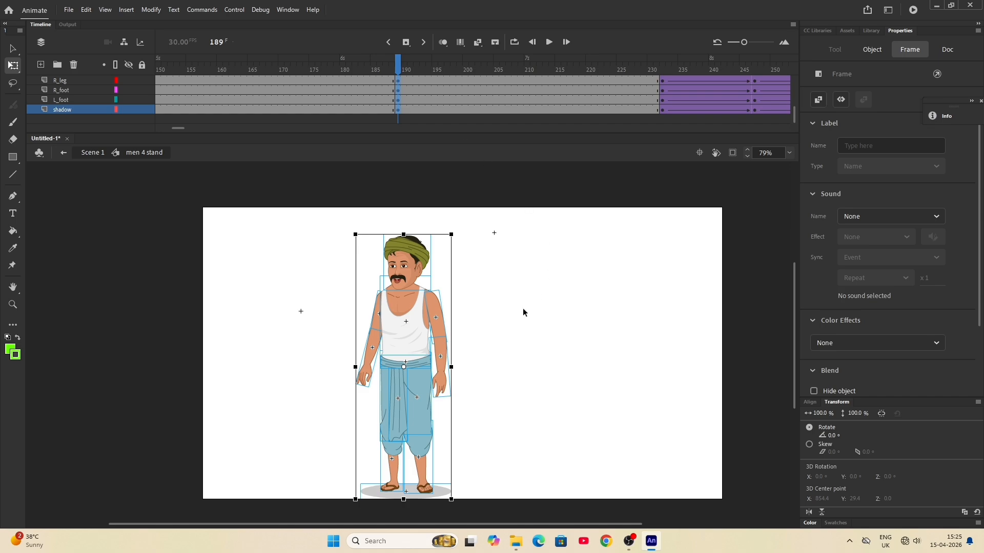
{"action": "left_click", "coordinate": [469, 342]}
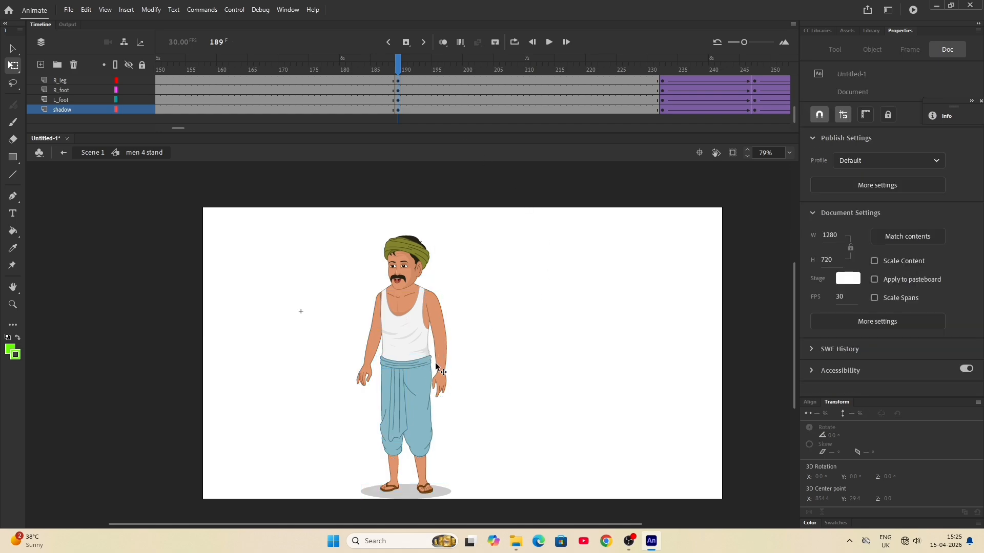
- Rotate the hand1 forearm outward and upward at frame 189, and set its first looping frame to 4 for an open palm
{"action": "left_click", "coordinate": [437, 365]}
{"action": "mouse_move", "coordinate": [458, 406]}
{"action": "left_mouse_down"}
{"action": "mouse_move", "coordinate": [509, 389]}
{"action": "mouse_move", "coordinate": [534, 281]}
{"action": "mouse_move", "coordinate": [521, 261]}
{"action": "left_mouse_up"}
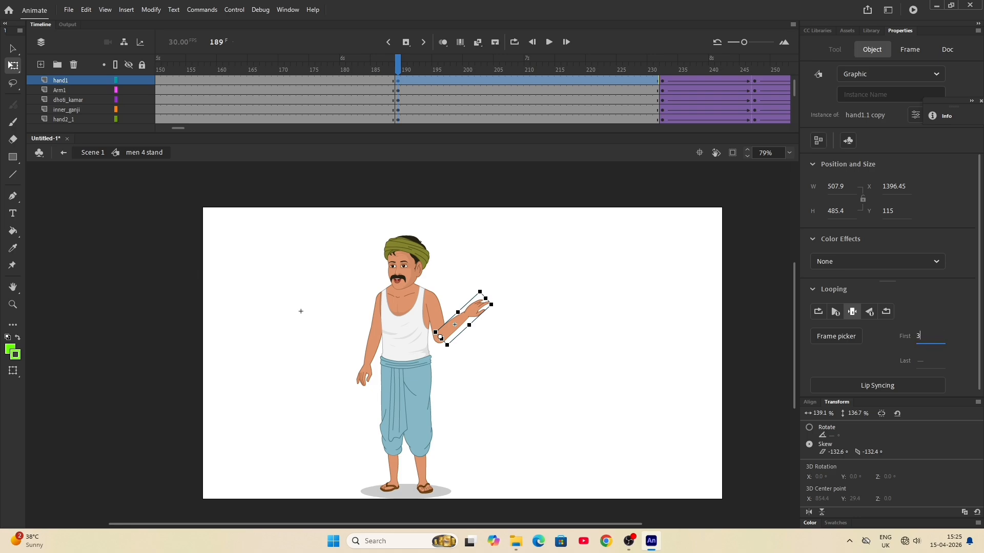
{"action": "key", "text": "Return"}
{"action": "type", "text": "2"}
{"action": "key", "text": "Return"}
{"action": "type", "text": "4"}
{"action": "key", "text": "Return"}
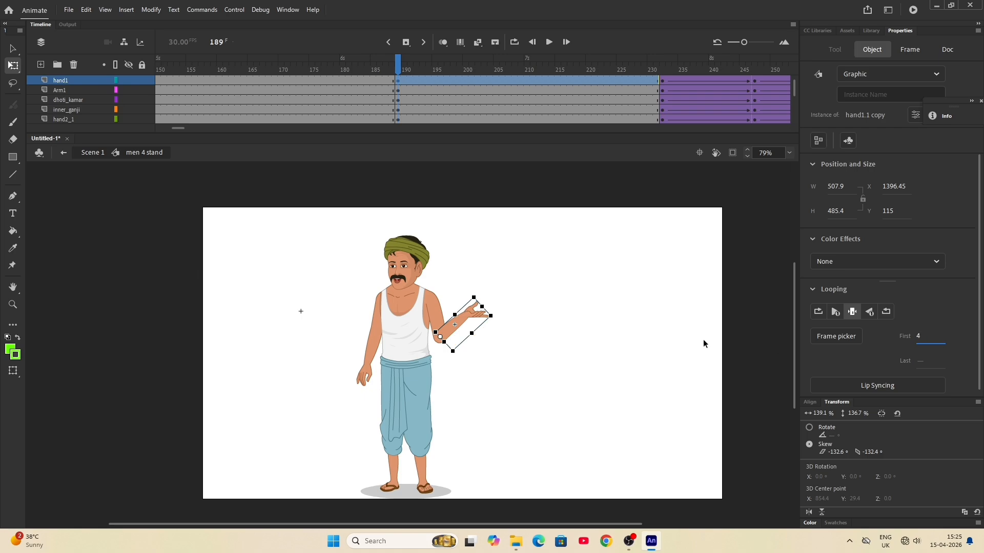
- Rotate the hand2_1 forearm outward and upward at frame 189, and set its first looping frame to 4
{"action": "left_click", "coordinate": [367, 375]}
{"action": "left_click_drag", "start_coordinate": [378, 395], "coordinate": [333, 334]}
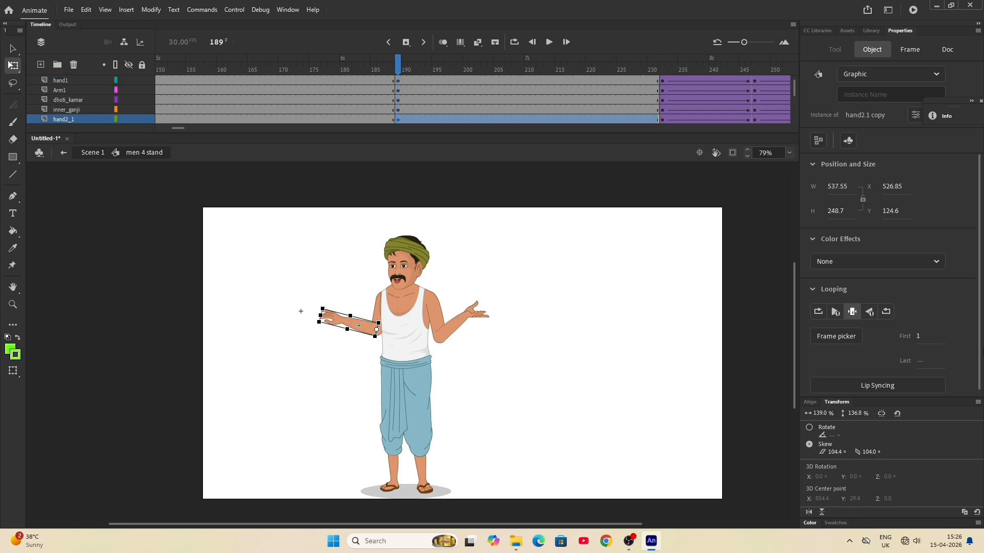
{"action": "left_click", "coordinate": [919, 337]}
{"action": "type", "text": "5"}
{"action": "key", "text": "BackSpace"}
{"action": "type", "text": "4"}
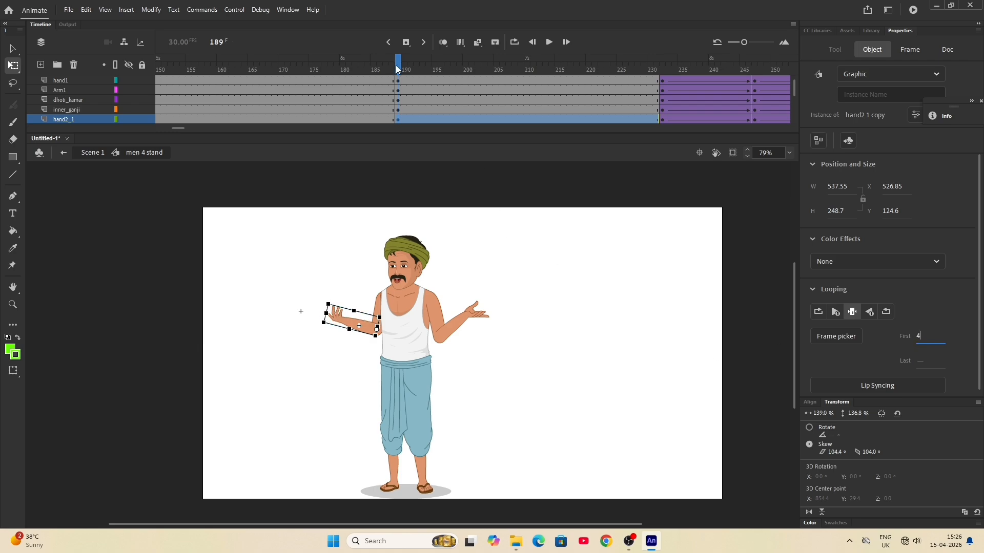
- Insert keyframes on all layers at frame 168 and create classic tweens from there to frame 189
{"action": "left_click_drag", "start_coordinate": [398, 70], "coordinate": [269, 63]}
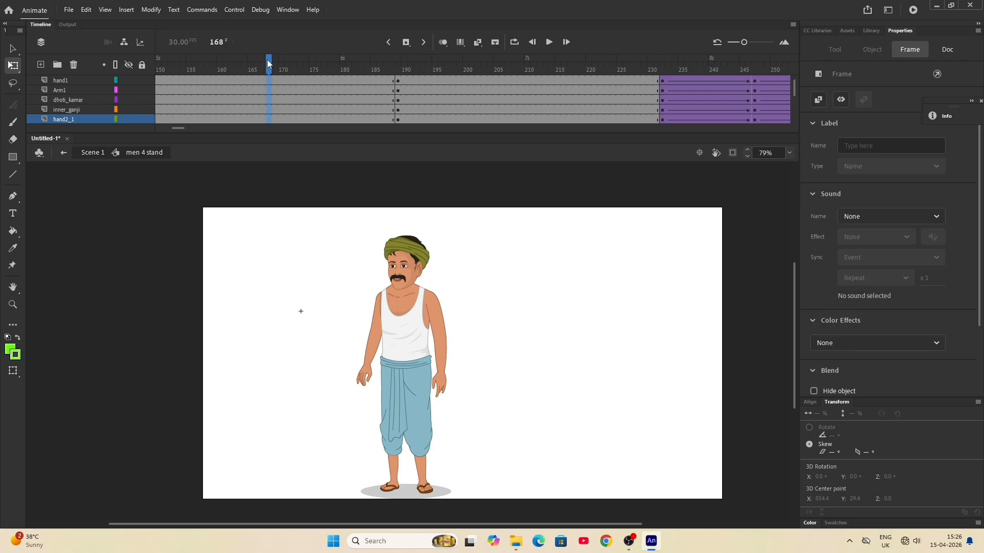
{"action": "left_click", "coordinate": [285, 81]}
{"action": "left_click_drag", "start_coordinate": [285, 81], "coordinate": [354, 164]}
{"action": "right_click", "coordinate": [327, 92]}
{"action": "left_click", "coordinate": [353, 99]}
- Play back the both-arms gesture inside the symbol, and return to Scene 1
{"action": "left_click_drag", "start_coordinate": [356, 70], "coordinate": [203, 64]}
{"action": "key", "text": "Return"}
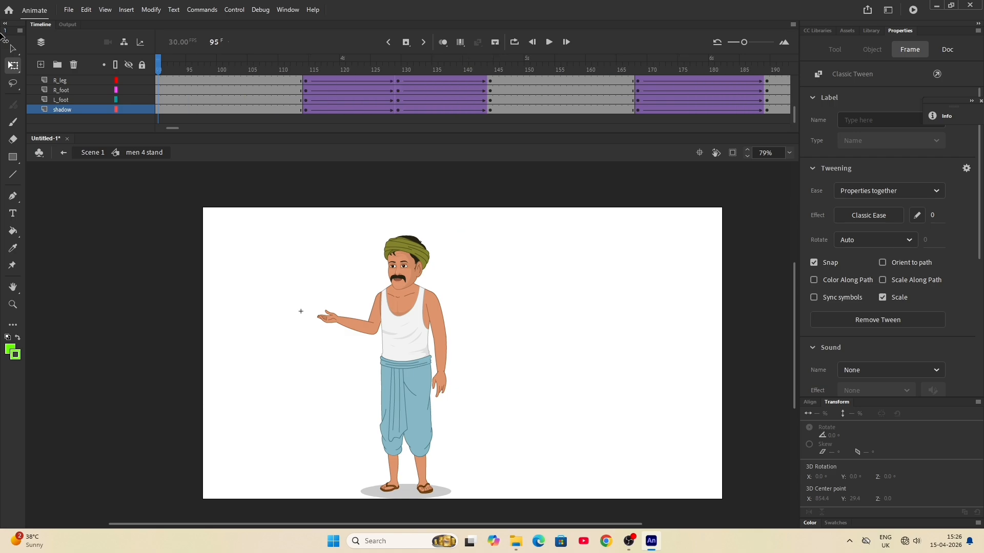
{"action": "left_click_drag", "start_coordinate": [1, 34], "coordinate": [2, 35]}
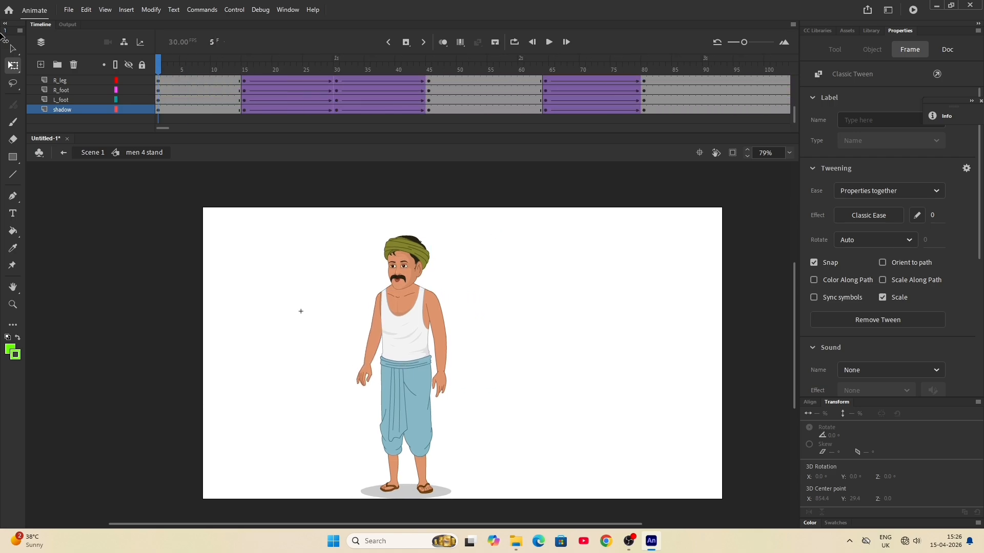
{"action": "left_click", "coordinate": [538, 276]}
{"action": "double_click", "coordinate": [518, 287]}
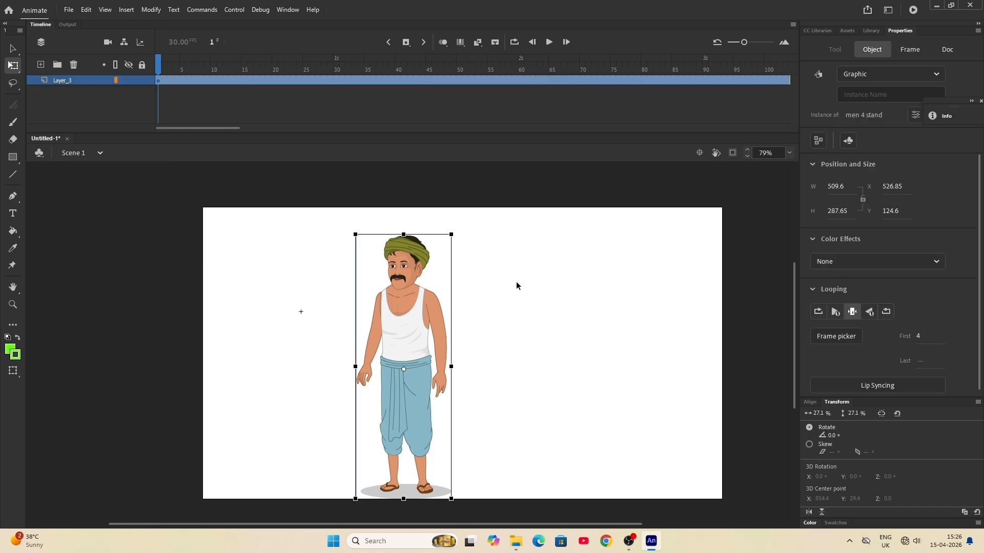
- Play the scene to its end and extend Layer_3 to frame 205
{"action": "left_click", "coordinate": [549, 42]}
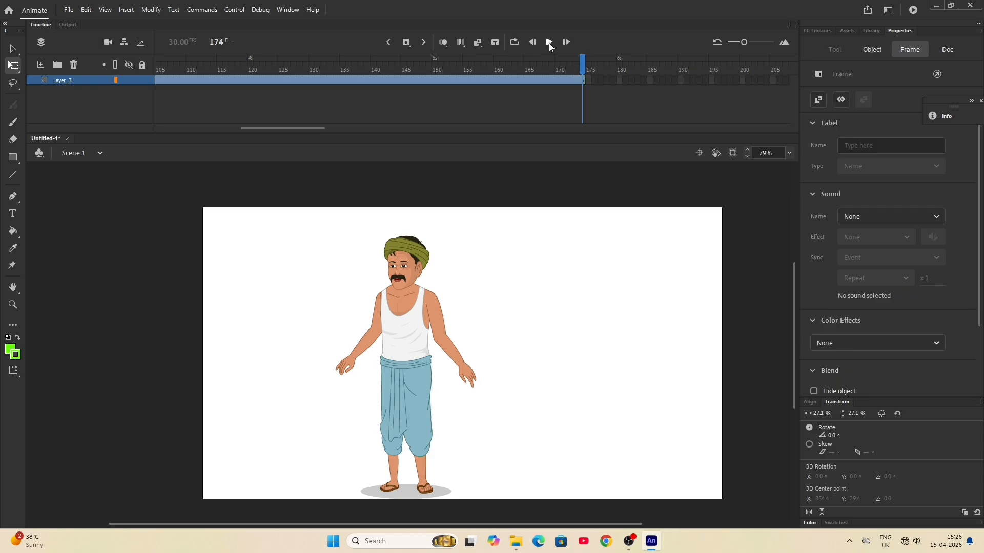
{"action": "left_click", "coordinate": [772, 80]}
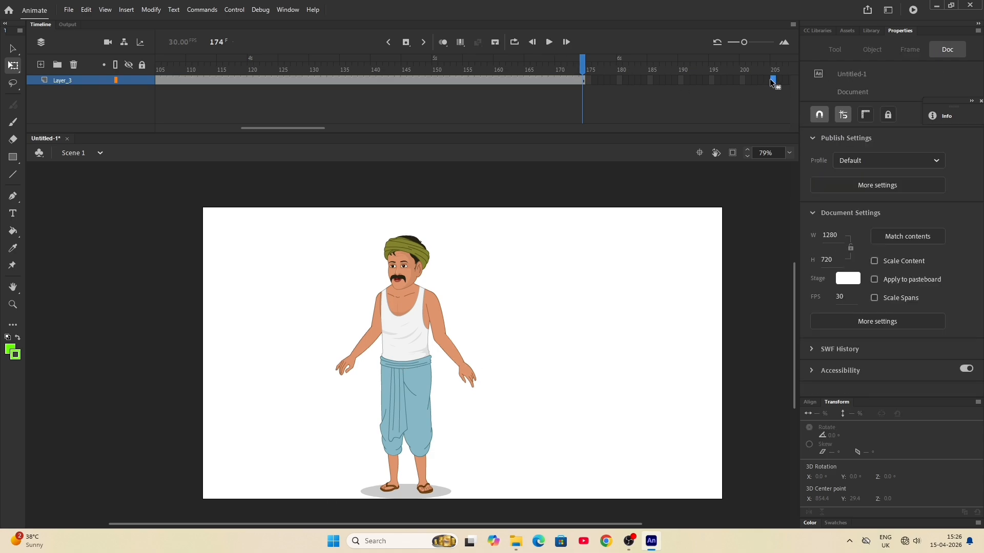
{"action": "key", "text": "F5"}
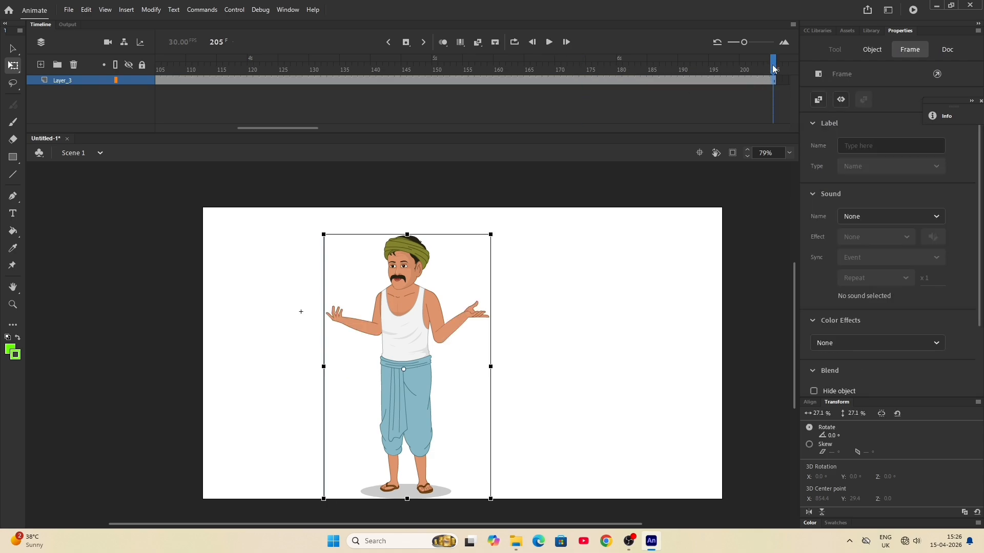
- Play back the extended scene animation to check the arm gestures, and return to frame 1
{"action": "left_click_drag", "start_coordinate": [771, 60], "coordinate": [515, 61]}
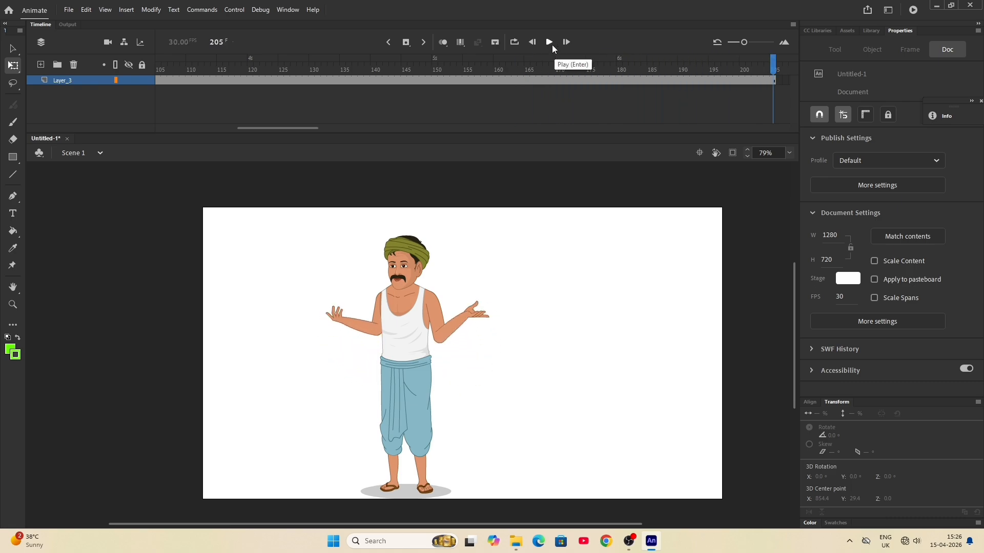
{"action": "left_click", "coordinate": [550, 42]}
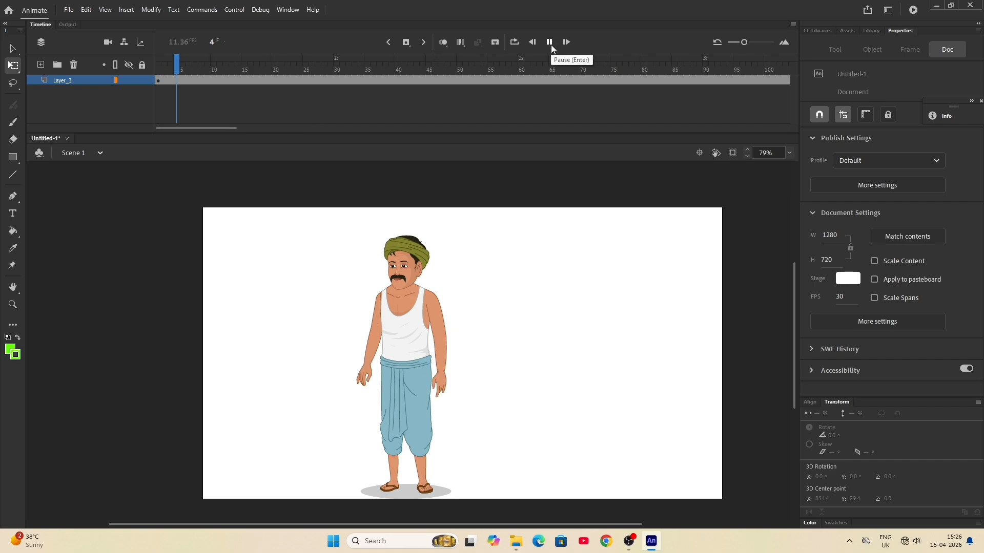
{"action": "key", "text": "Return"}
{"action": "left_click_drag", "start_coordinate": [199, 63], "coordinate": [132, 63]}
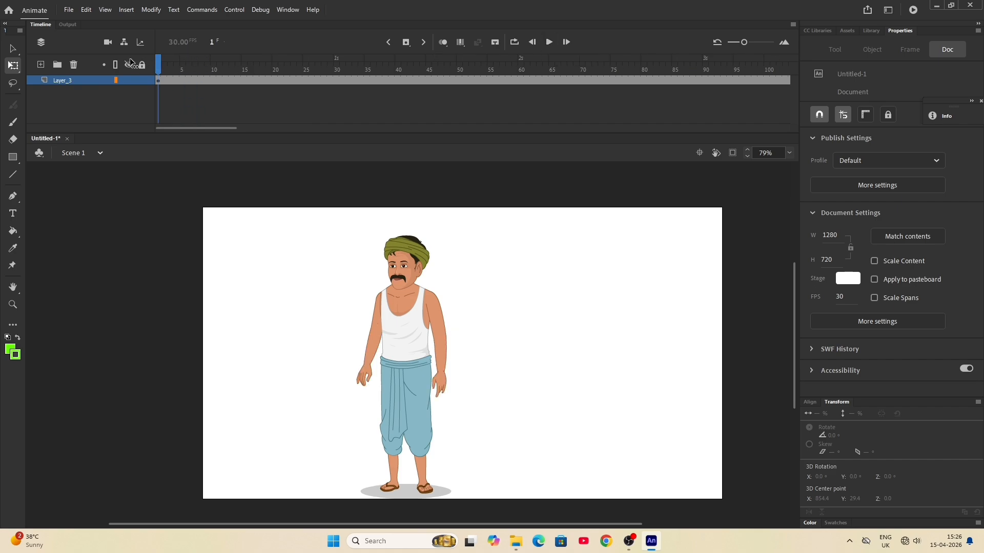
- Open the men 4 stand symbol and clear the keyframes on all layers from frame 15 to frame 265
{"action": "double_click", "coordinate": [428, 335]}
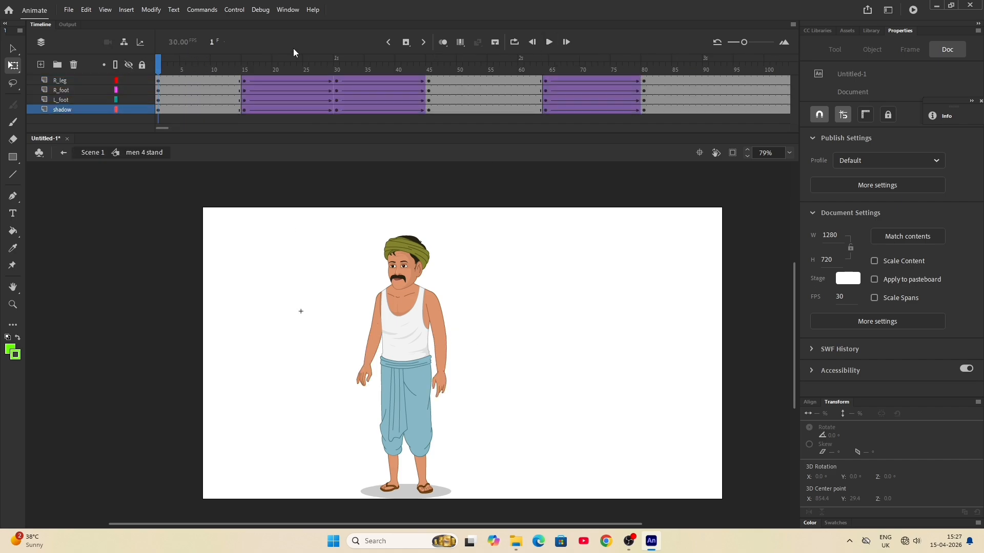
{"action": "right_click", "coordinate": [227, 89]}
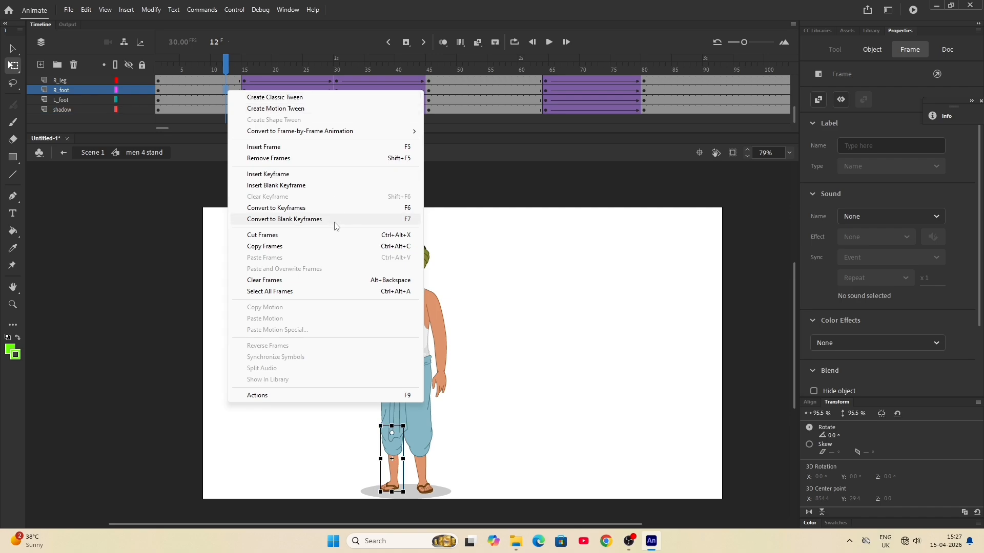
{"action": "left_click", "coordinate": [270, 291]}
{"action": "left_click", "coordinate": [244, 91]}
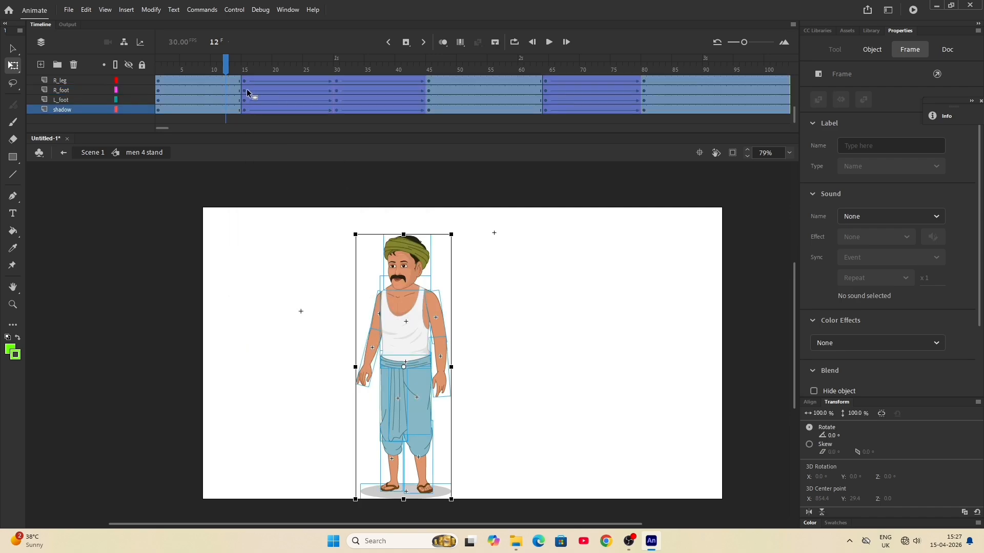
{"action": "left_click", "coordinate": [240, 81]}
{"action": "scroll", "coordinate": [239, 81], "scroll_direction": "up", "scroll_amount": 5}
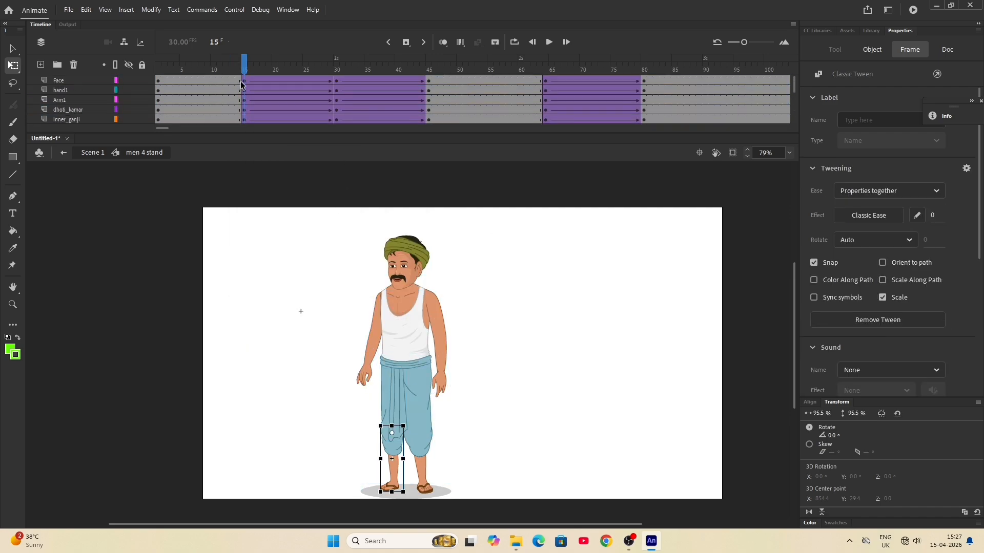
{"action": "left_click_drag", "start_coordinate": [239, 81], "coordinate": [703, 123]}
{"action": "right_click", "coordinate": [669, 100]}
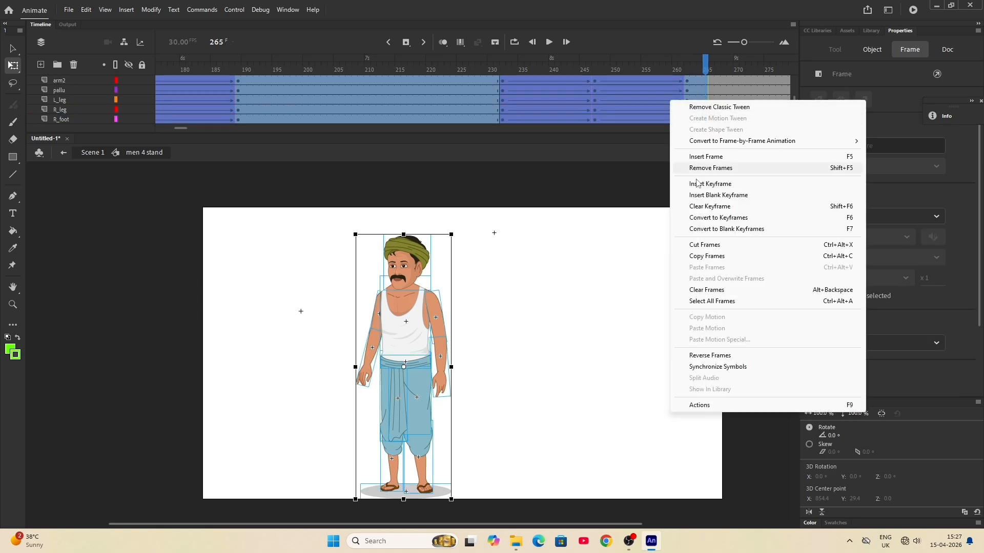
{"action": "left_click", "coordinate": [710, 206]}
- Insert keyframes on all layers at frame 15
{"action": "left_click_drag", "start_coordinate": [706, 66], "coordinate": [80, 68]}
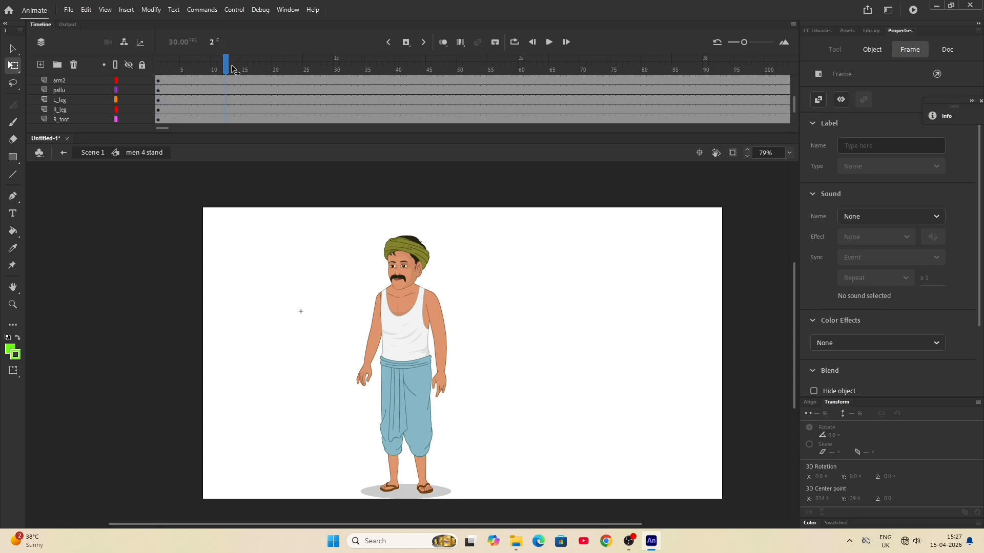
{"action": "left_click_drag", "start_coordinate": [231, 67], "coordinate": [243, 67]}
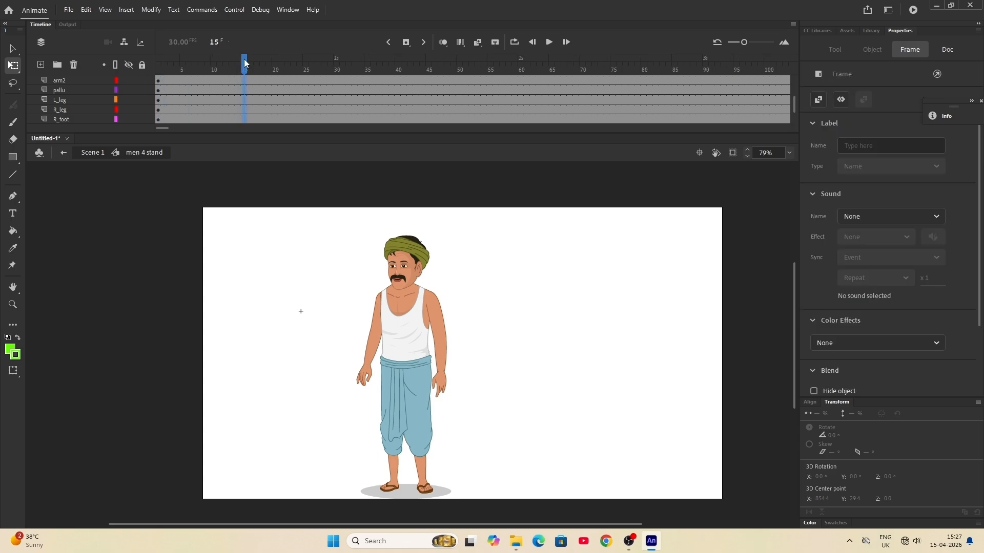
{"action": "key", "text": "F6"}
{"action": "left_click", "coordinate": [513, 368]}
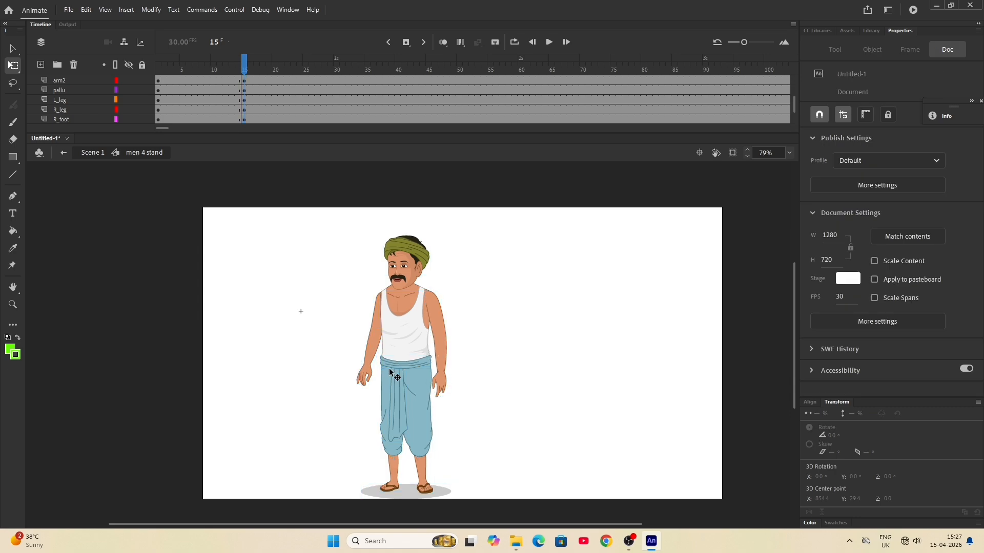
- Raise the hand2_1 forearm outward at frame 15 and set its first looping frame to 5 for a pointing finger
{"action": "left_click", "coordinate": [369, 362]}
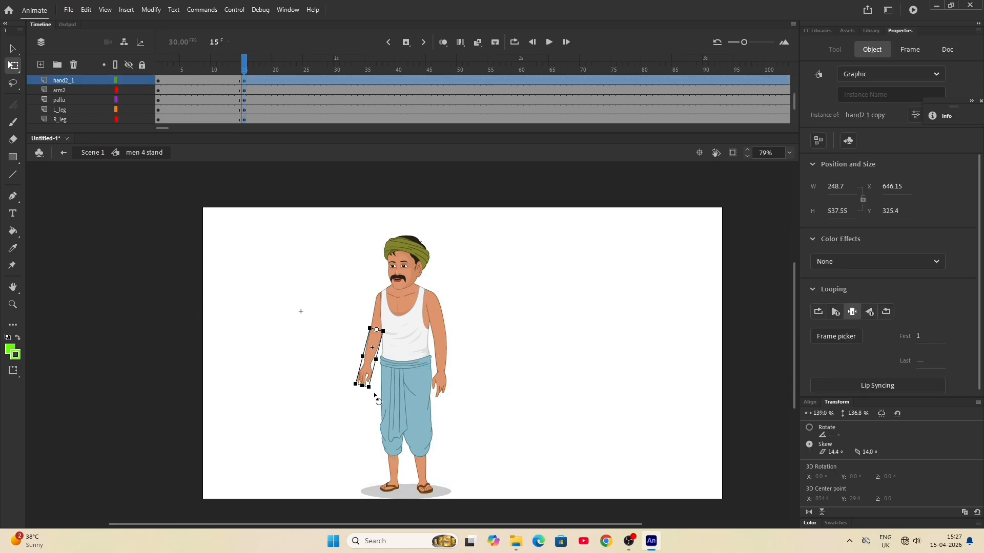
{"action": "left_click_drag", "start_coordinate": [375, 393], "coordinate": [302, 318]}
{"action": "scroll", "coordinate": [383, 331], "scroll_direction": "up", "scroll_amount": 4}
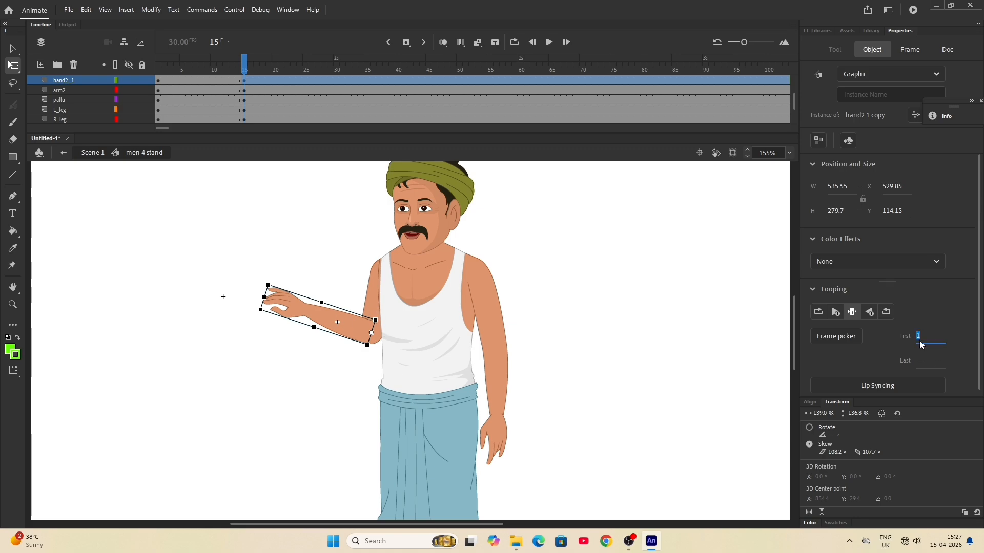
{"action": "type", "text": "2"}
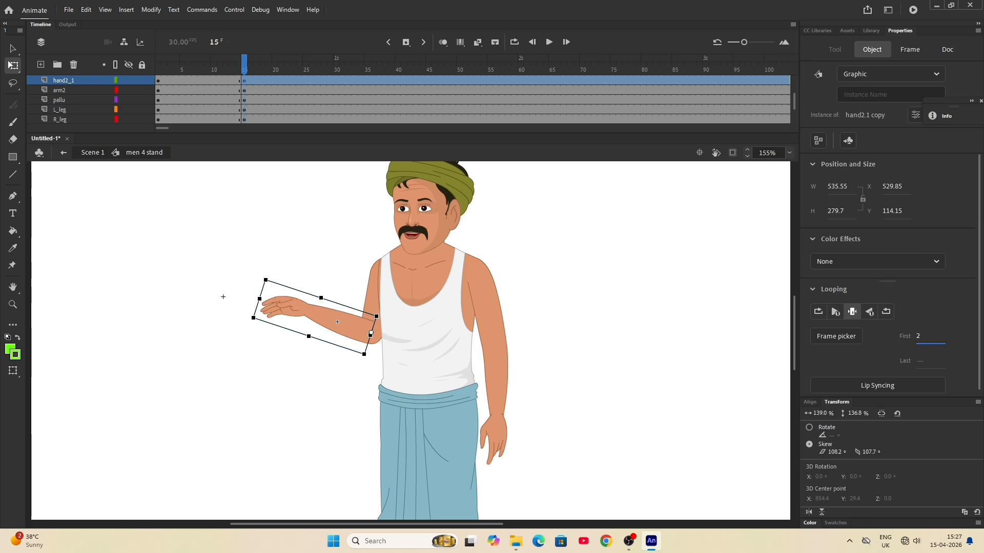
{"action": "key", "text": "Return"}
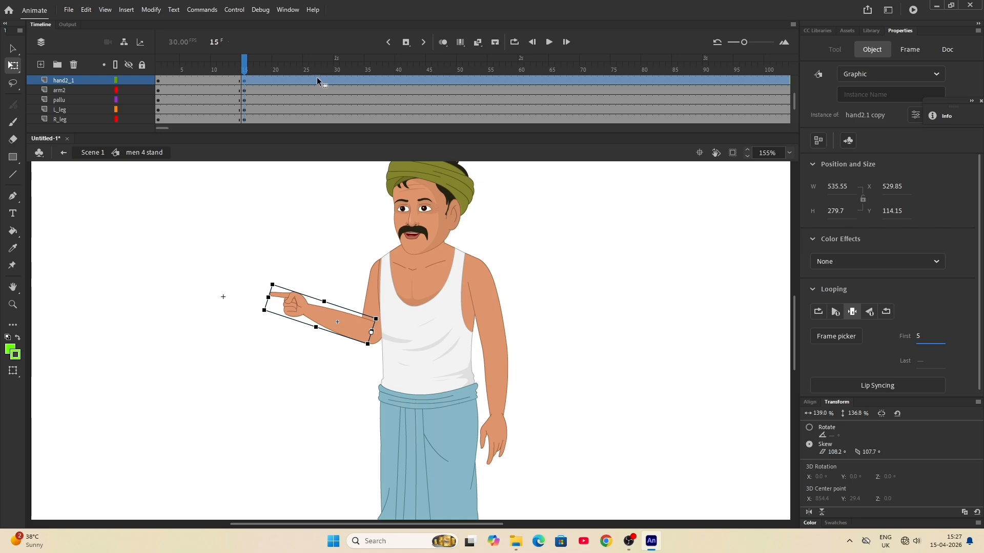
- Insert keyframes on all layers at frame 90, with the pointing pose held until there
{"action": "left_click_drag", "start_coordinate": [246, 72], "coordinate": [747, 124]}
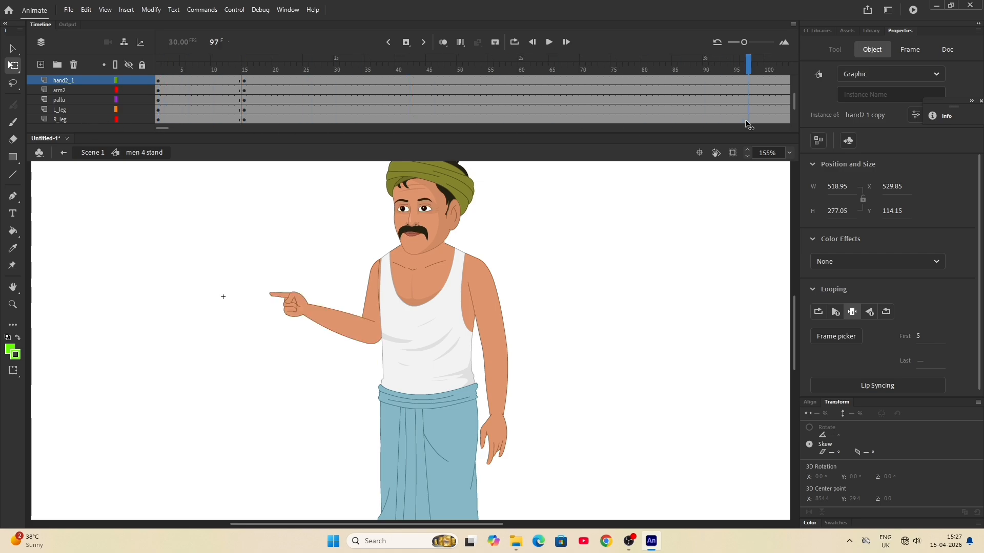
{"action": "left_click", "coordinate": [707, 70]}
{"action": "key", "text": "F6"}
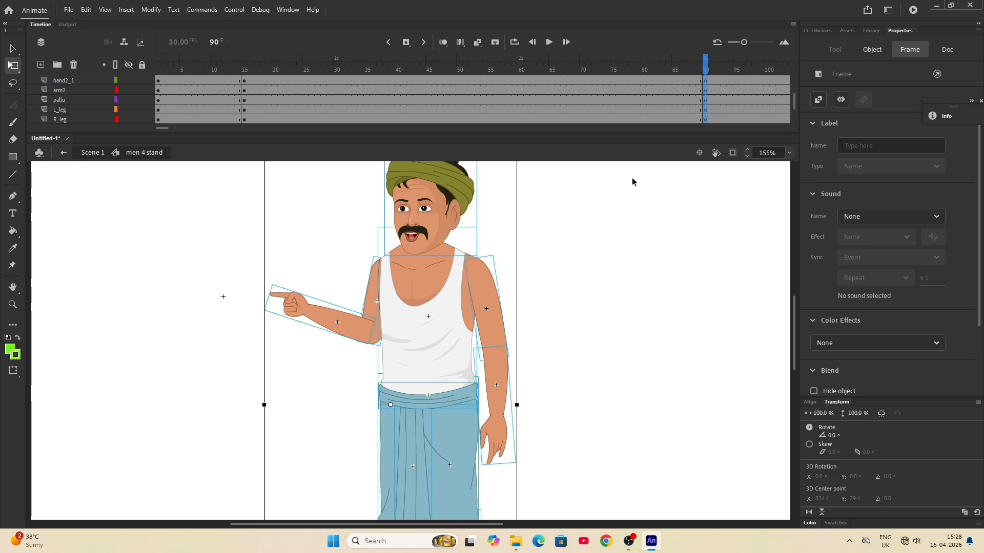
{"action": "left_click", "coordinate": [613, 213]}
- Lower the hand2_1 forearm back to the man's side at frame 90 and set its first looping frame to 1
{"action": "left_click", "coordinate": [324, 322]}
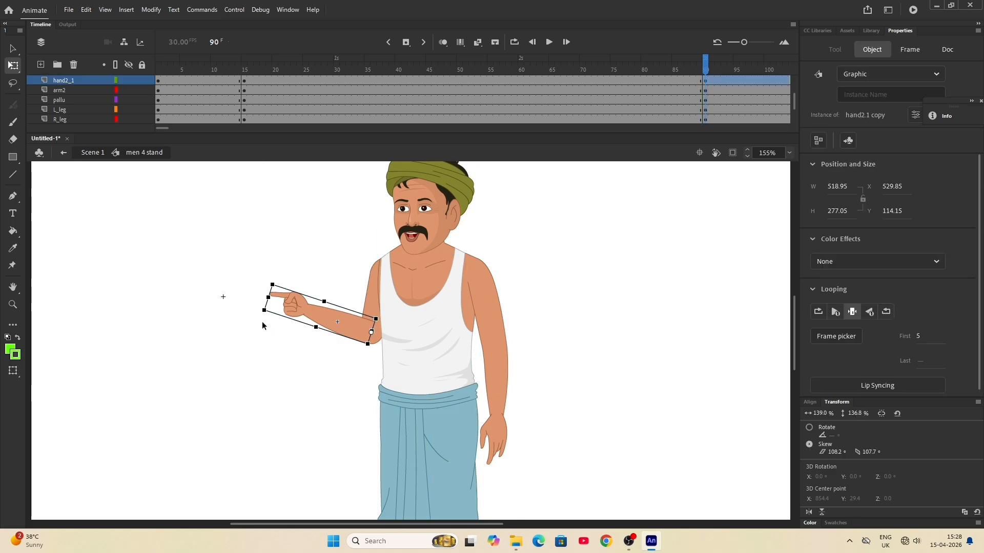
{"action": "left_click_drag", "start_coordinate": [265, 325], "coordinate": [366, 536]}
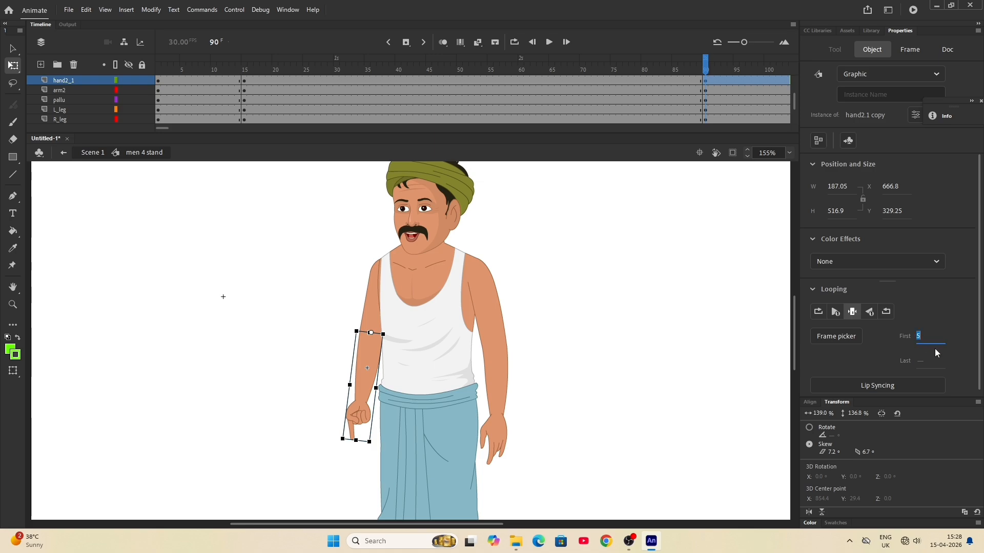
{"action": "type", "text": "1"}
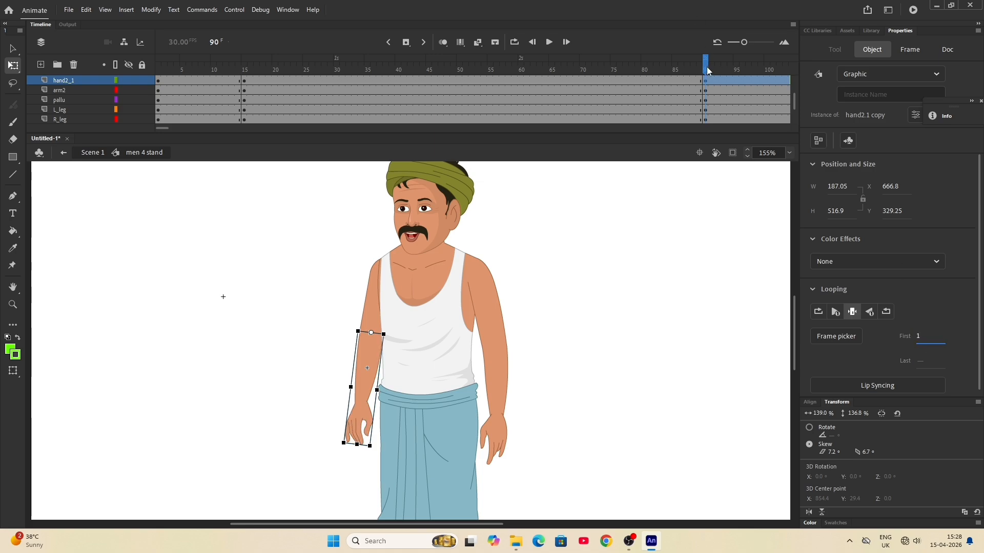
- Insert keyframes on all layers at frame 180
{"action": "left_click_drag", "start_coordinate": [707, 70], "coordinate": [830, 72]}
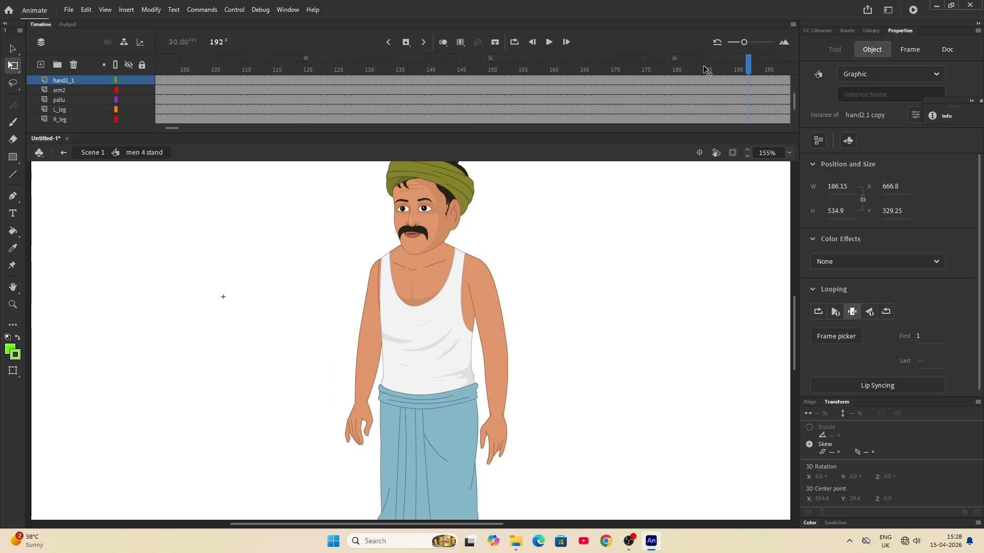
{"action": "left_click_drag", "start_coordinate": [706, 69], "coordinate": [674, 68]}
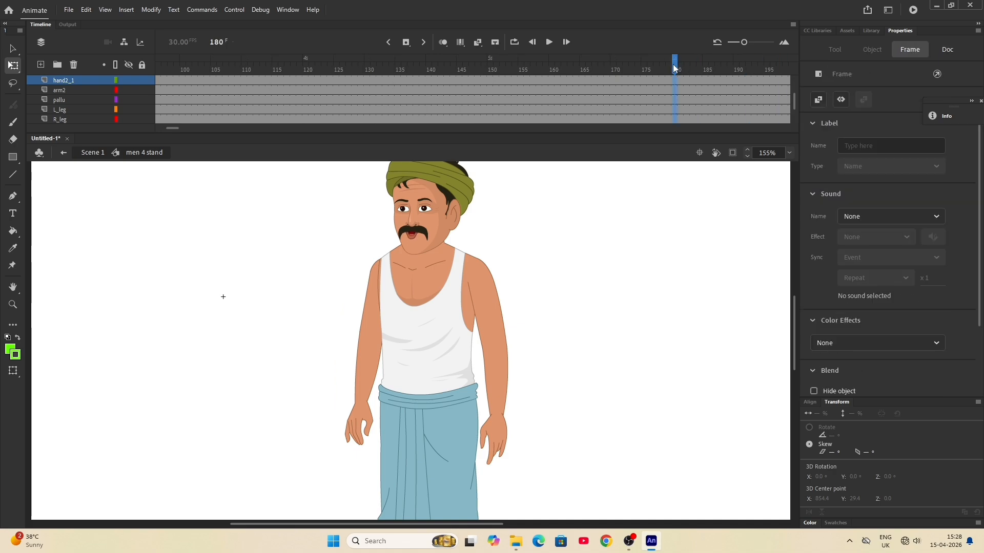
{"action": "key", "text": "ctrl+a"}
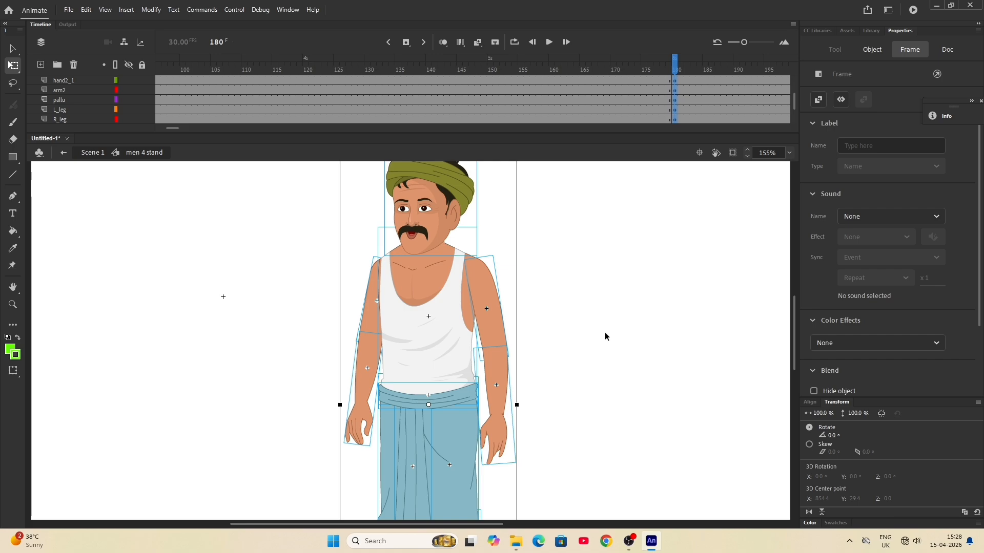
{"action": "scroll", "coordinate": [605, 334], "scroll_direction": "down", "scroll_amount": 3}
{"action": "left_click", "coordinate": [601, 352]}
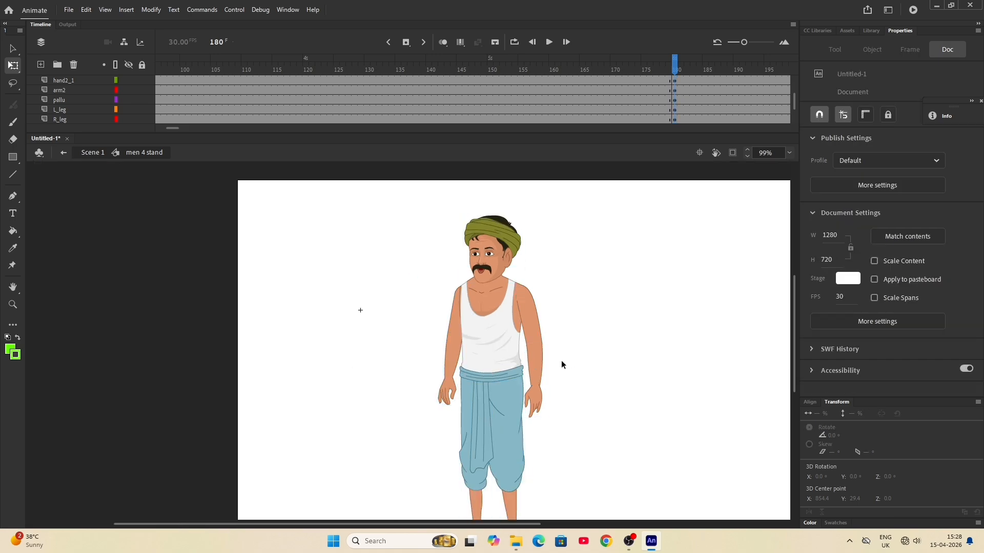
- Raise the hand1 forearm outward at frame 180 and set its first looping frame to 4 for an open palm
{"action": "left_click", "coordinate": [536, 365]}
{"action": "left_click_drag", "start_coordinate": [563, 427], "coordinate": [691, 205]}
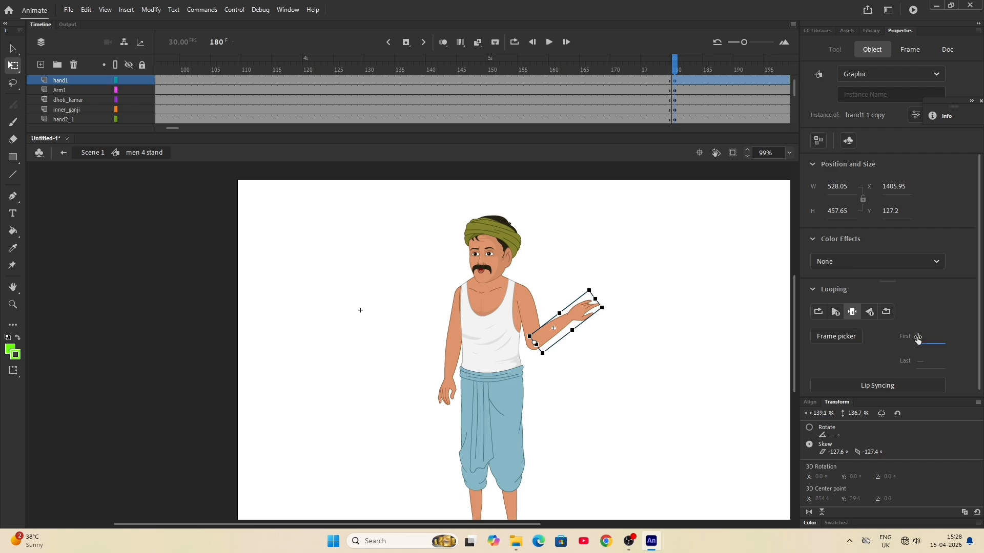
{"action": "type", "text": "4"}
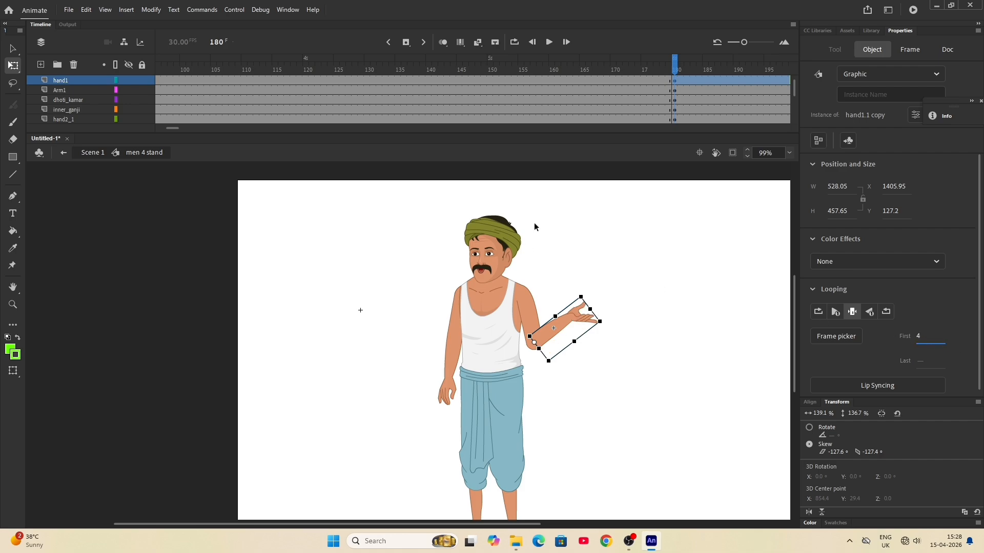
- Insert keyframes on all layers at frame 165, with the arms still lowered
{"action": "left_click_drag", "start_coordinate": [675, 68], "coordinate": [582, 68]}
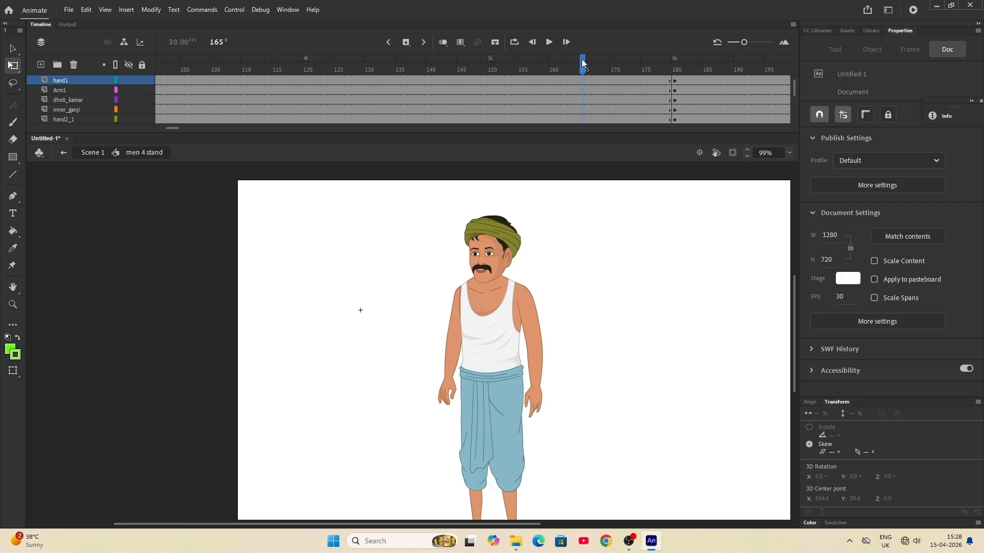
{"action": "key", "text": "F6"}
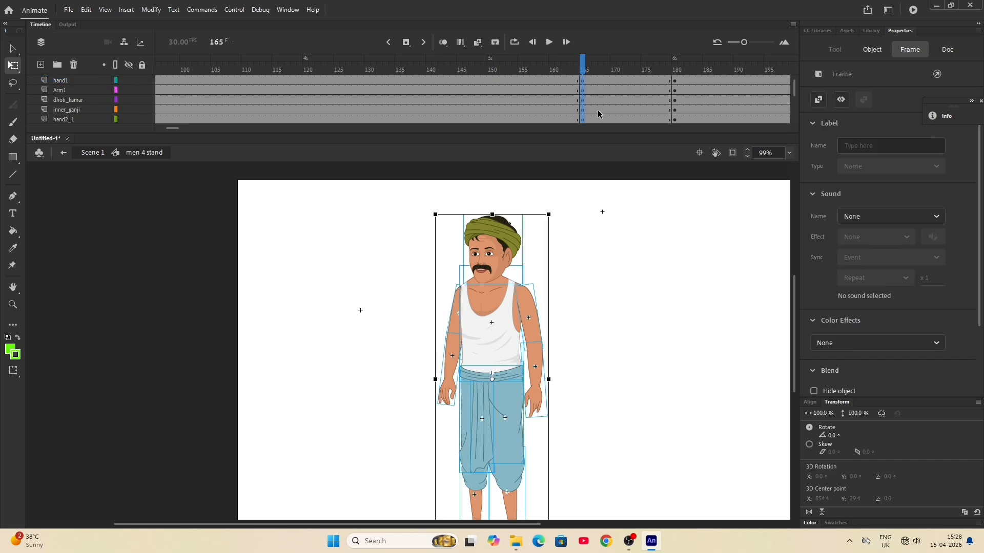
{"action": "left_click", "coordinate": [607, 362]}
- Create a classic tween on the hand1 layer between frames 165 and 180
{"action": "left_click", "coordinate": [531, 382]}
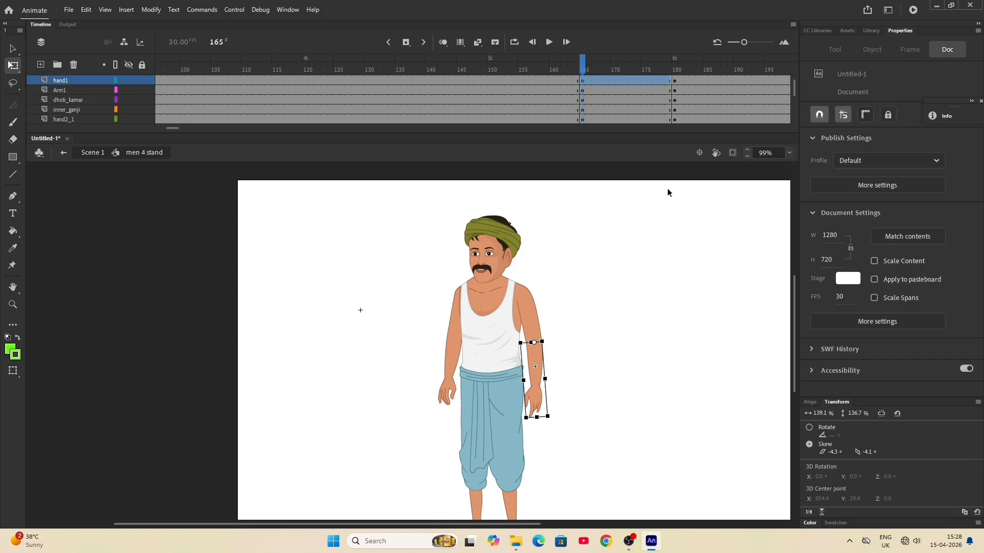
{"action": "left_click", "coordinate": [619, 82]}
{"action": "right_click", "coordinate": [619, 82]}
{"action": "left_click", "coordinate": [643, 91]}
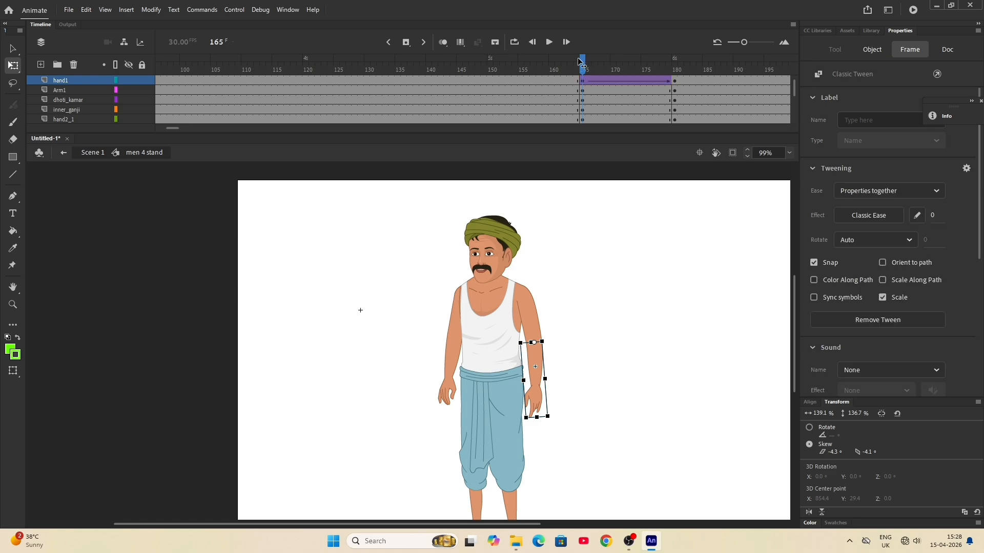
- Scrub the animation back to frame 1 and view the whole standing man
{"action": "left_click_drag", "start_coordinate": [582, 59], "coordinate": [28, 98]}
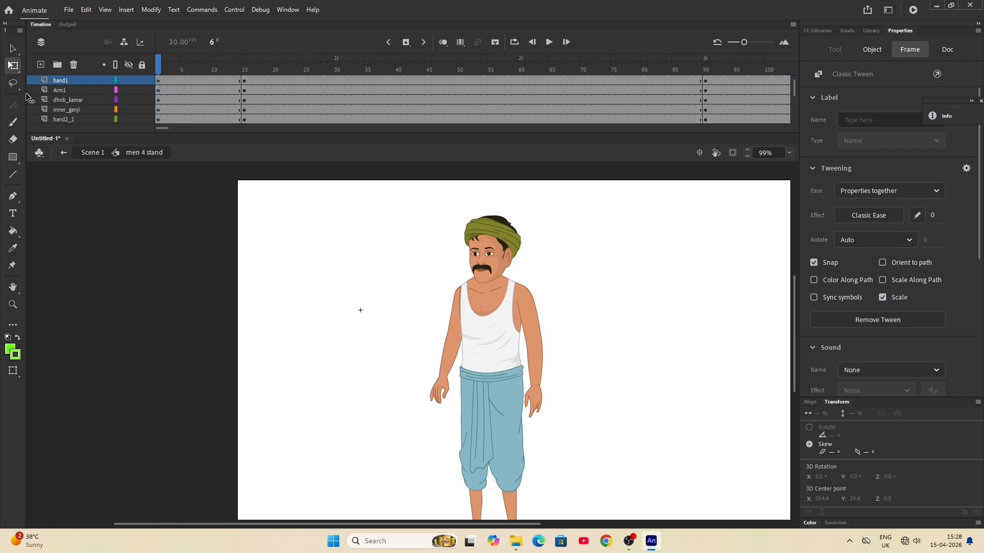
{"action": "left_click", "coordinate": [569, 397]}
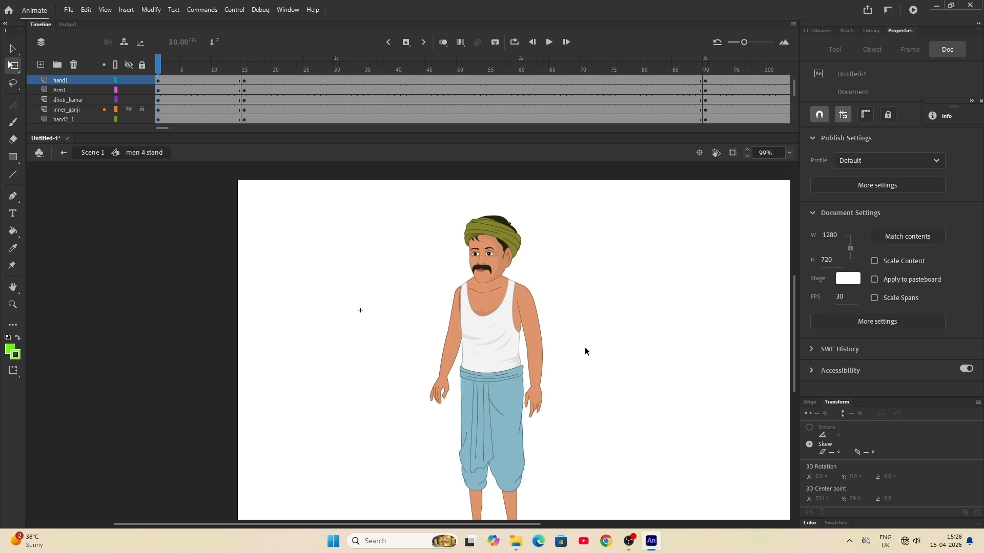
{"action": "scroll", "coordinate": [518, 328], "scroll_direction": "down", "scroll_amount": 2}
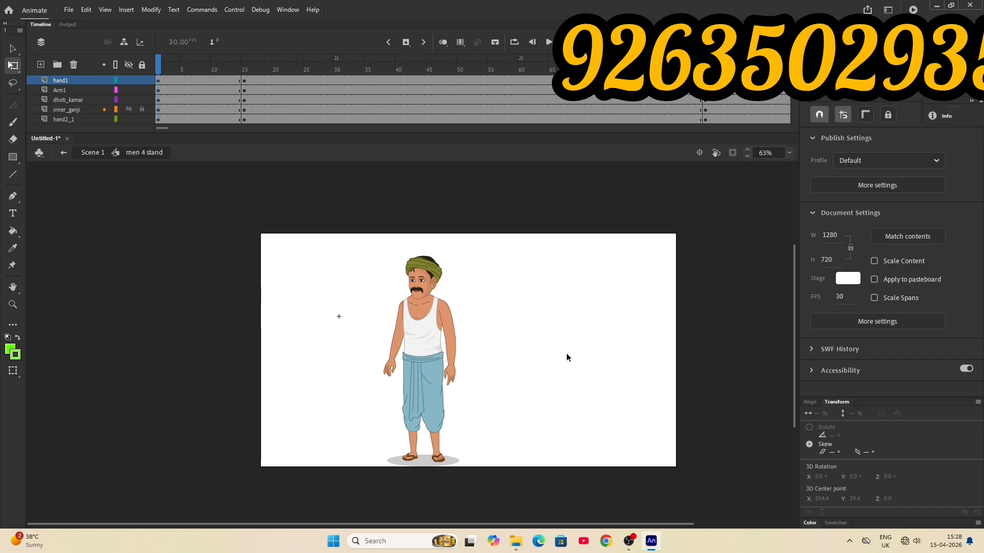
{"action": "scroll", "coordinate": [566, 357], "scroll_direction": "down", "scroll_amount": 3}
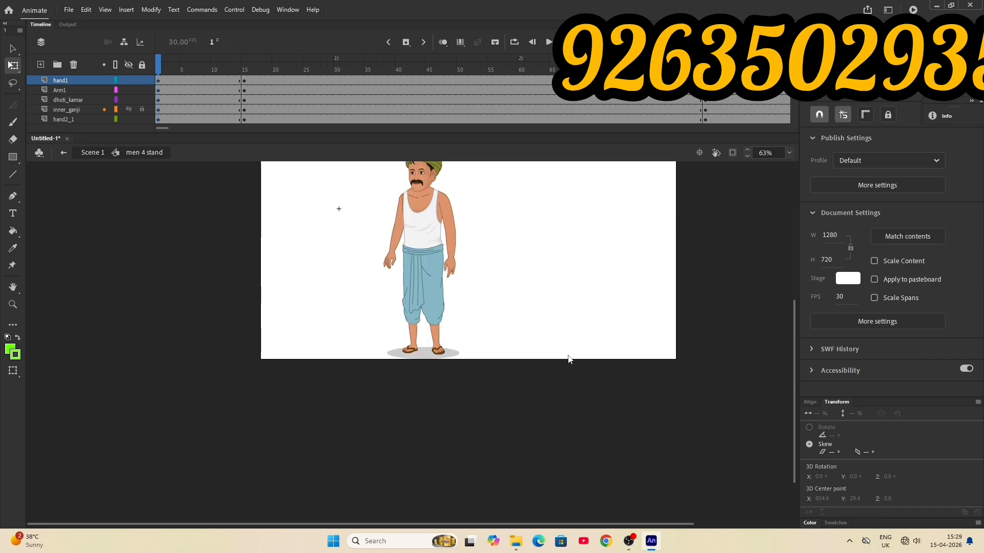